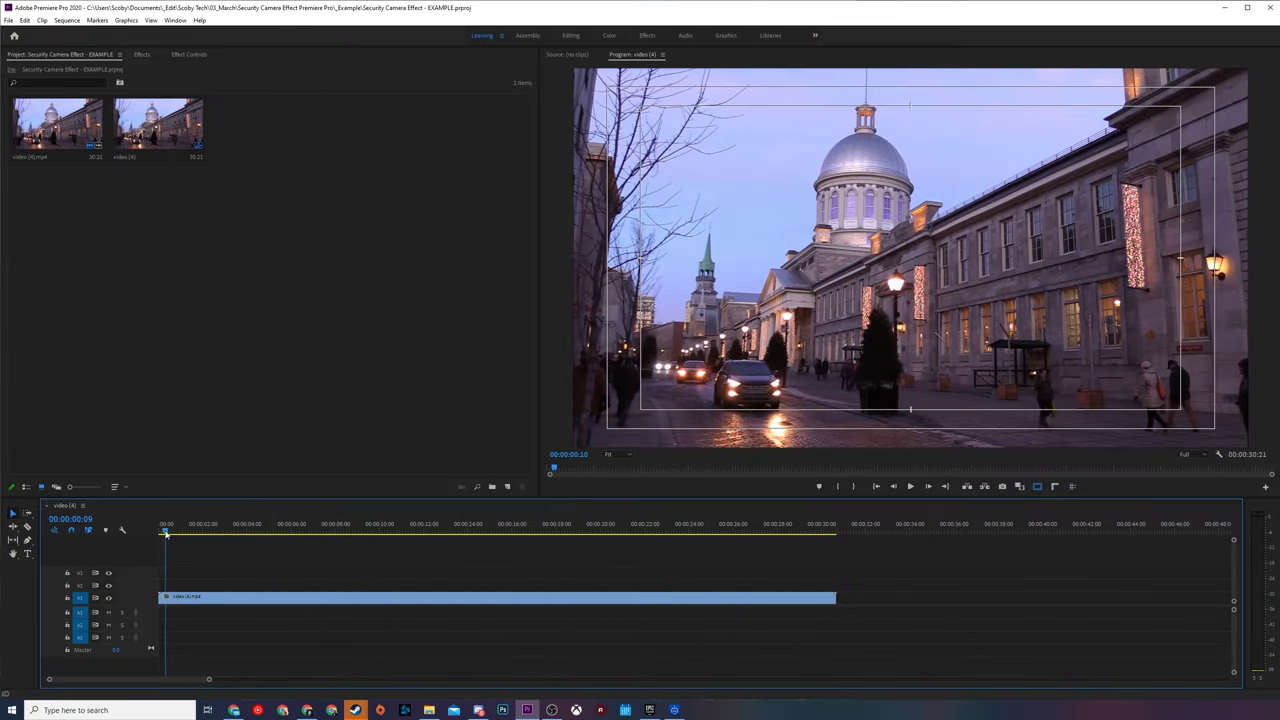
Return the playhead to the sequence start and apply the Black & White video effect to the video (4).mp4 clip.
mouse_move(166, 532)
mouse_down()
mouse_move(315, 532)
mouse_move(149, 531)
mouse_up()
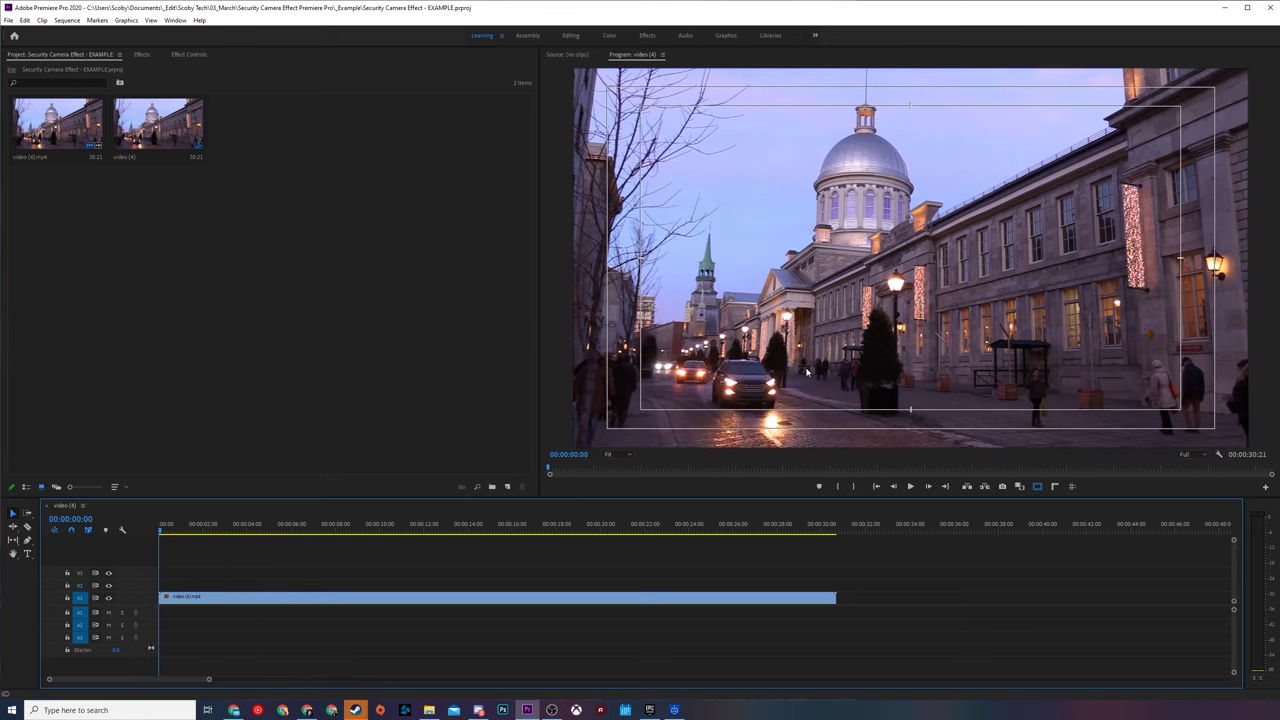
click(237, 200)
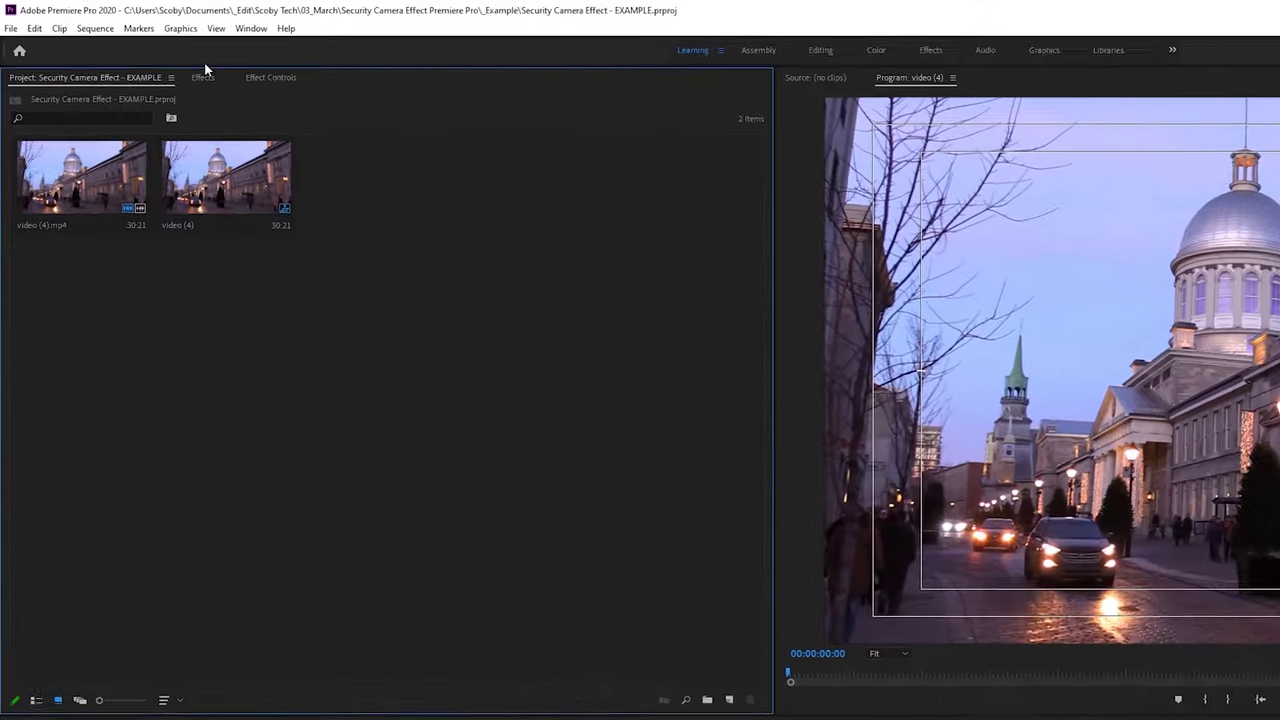
click(203, 76)
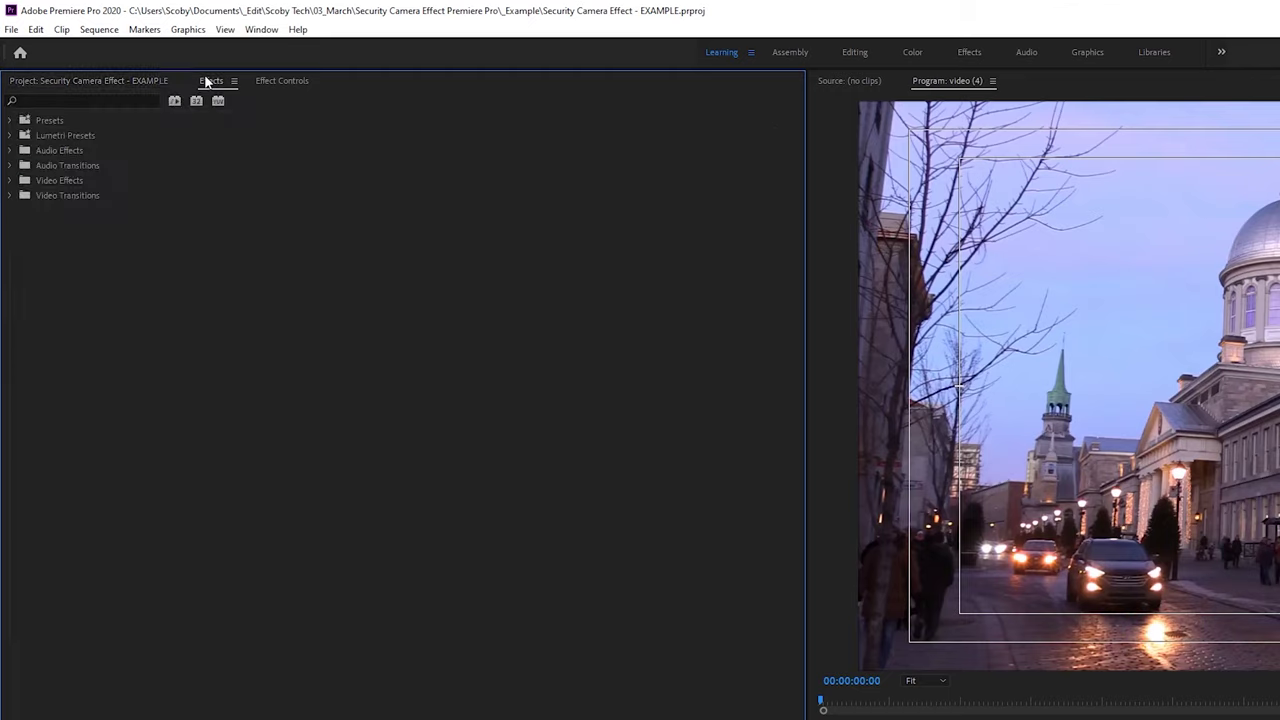
click(261, 29)
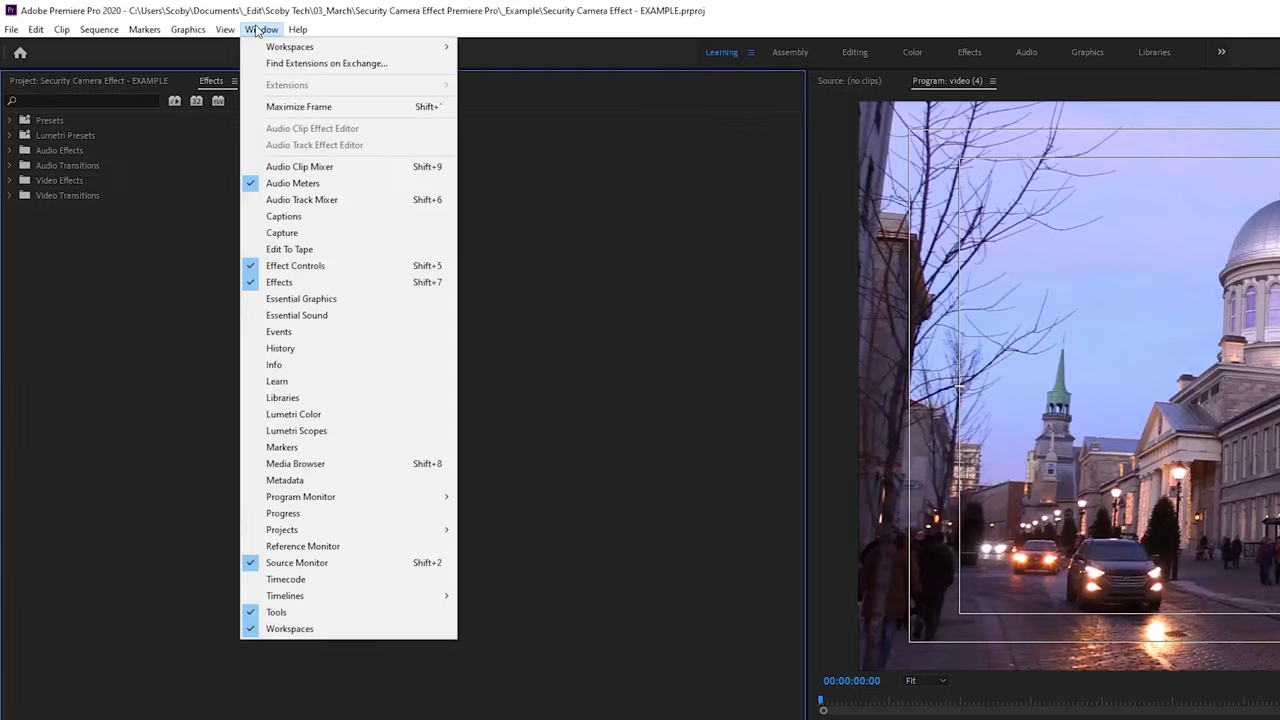
click(296, 281)
text(black &)
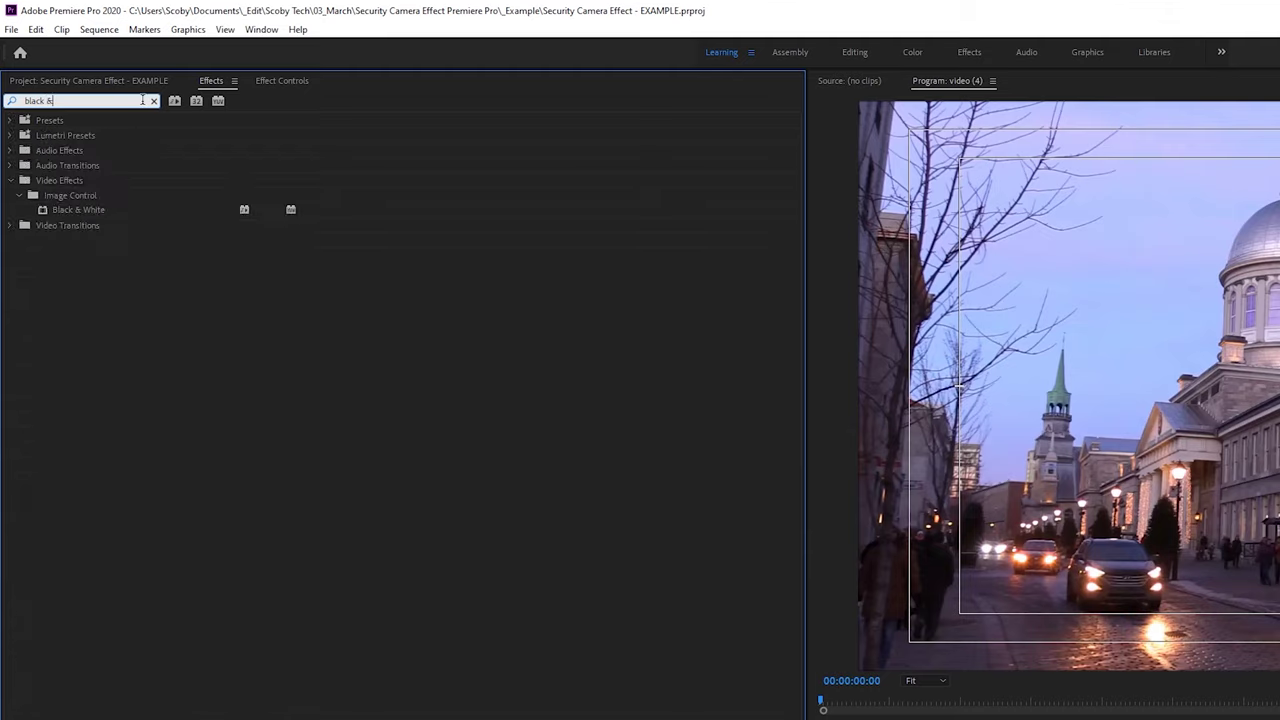
key(shift+Left)
drag(67, 213, 350, 719)
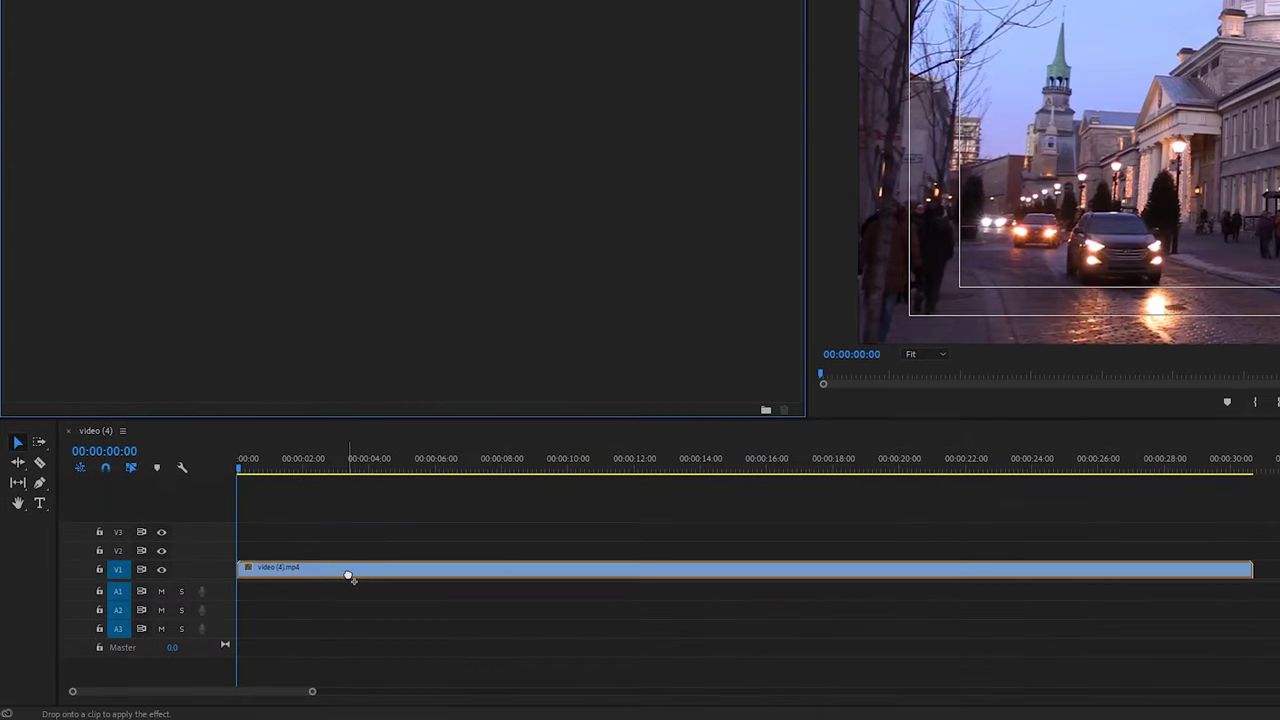
drag(348, 577, 354, 580)
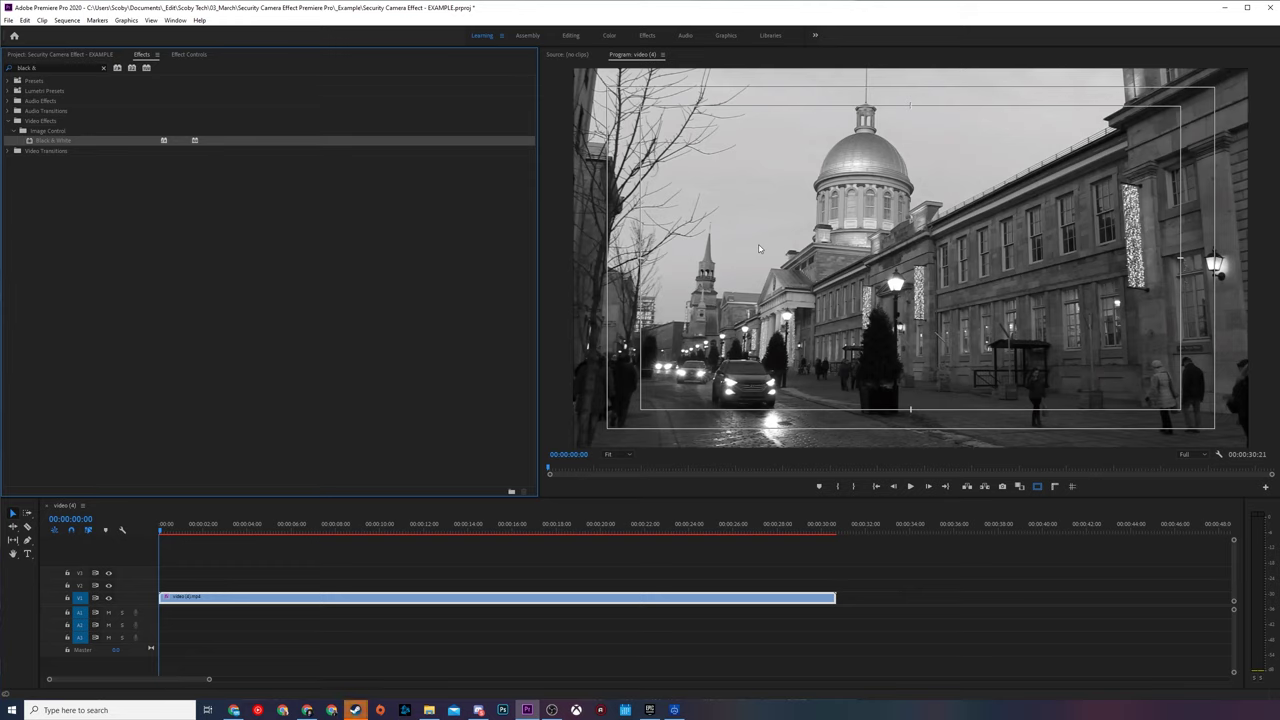
Find the Posterize Time effect with the search term "pos" and apply it to the video (4).mp4 clip.
click(103, 67)
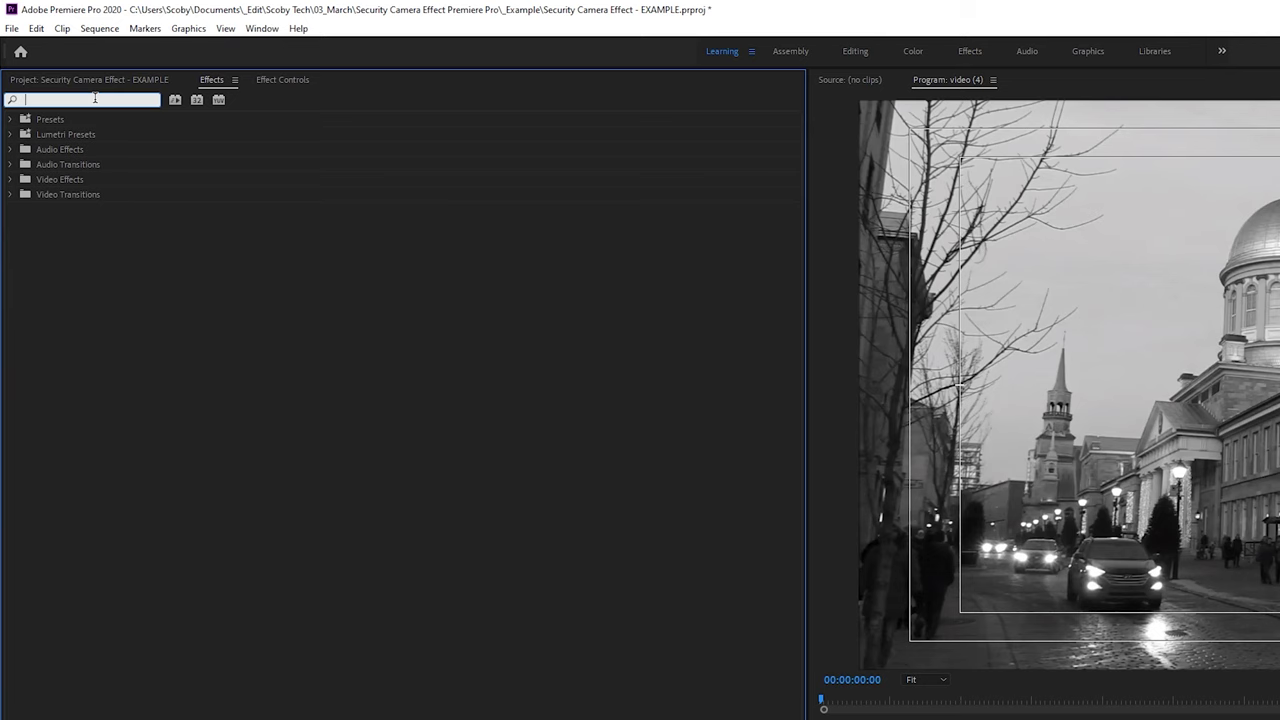
text(pos)
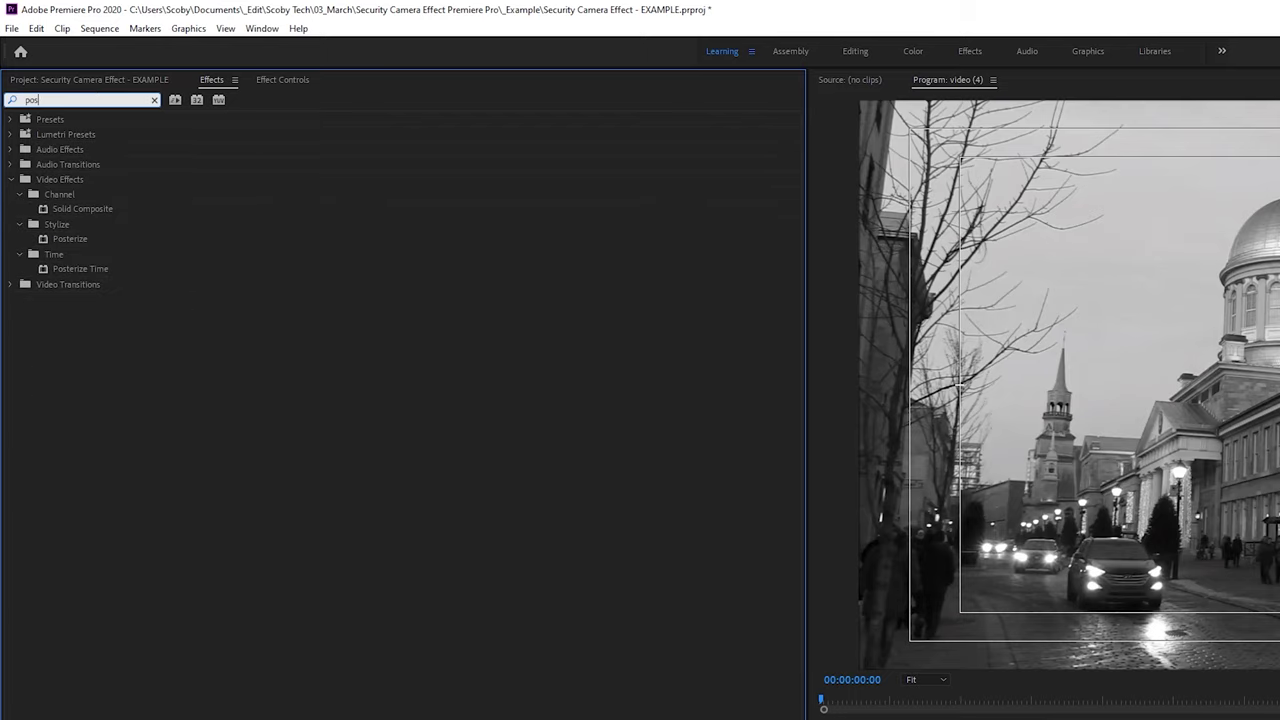
click(57, 181)
click(60, 254)
click(69, 270)
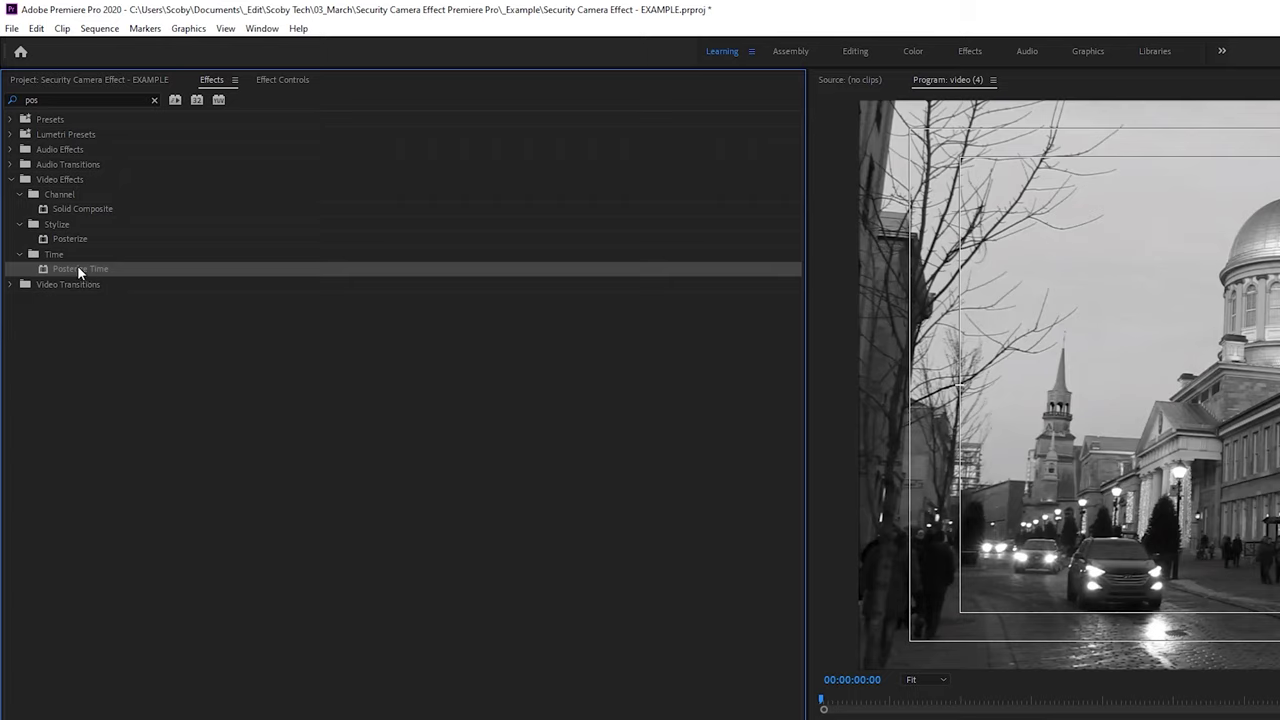
drag(66, 270, 300, 571)
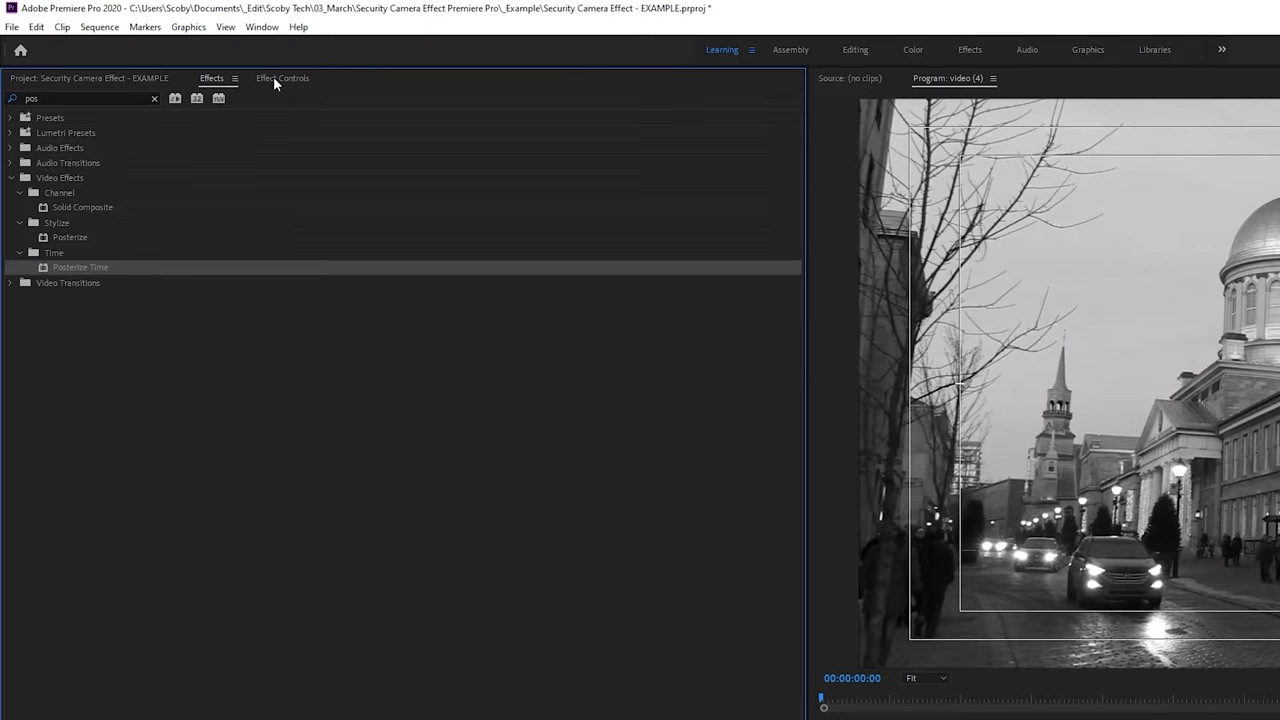
Show the clip's effect settings, select Posterize Time, and play the clip to examine its motion at the default frame rate.
click(276, 80)
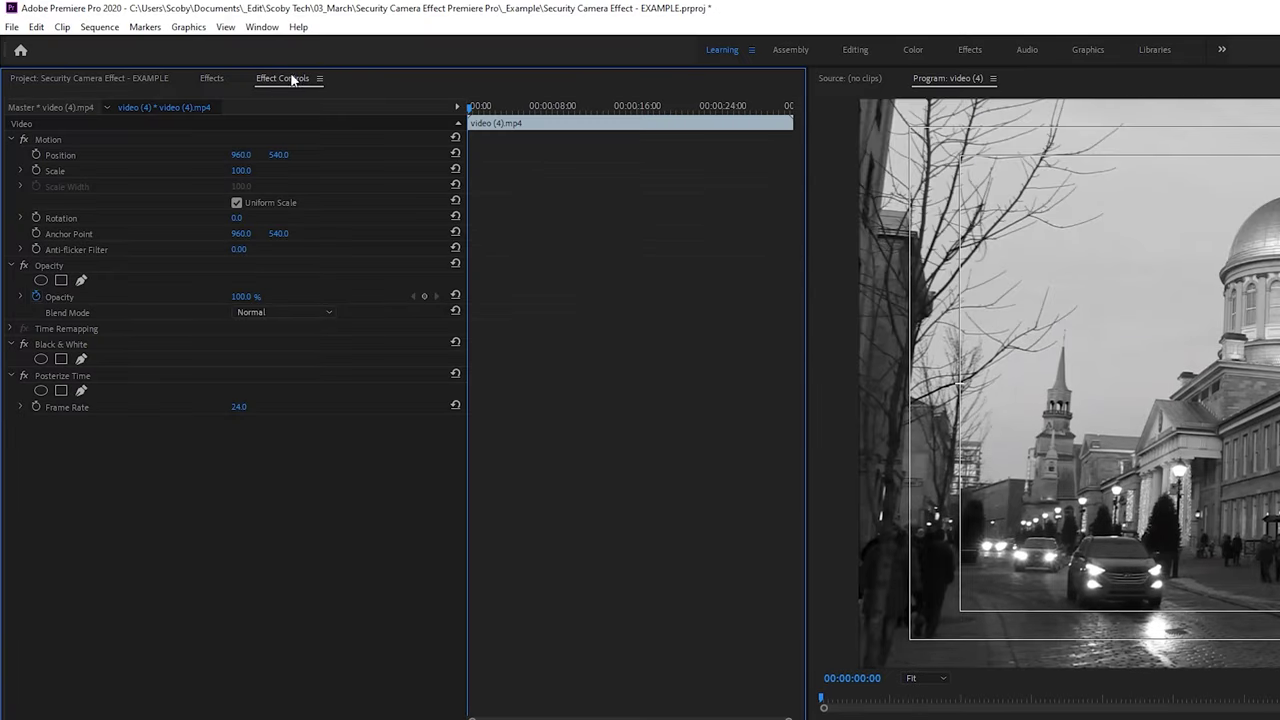
click(265, 28)
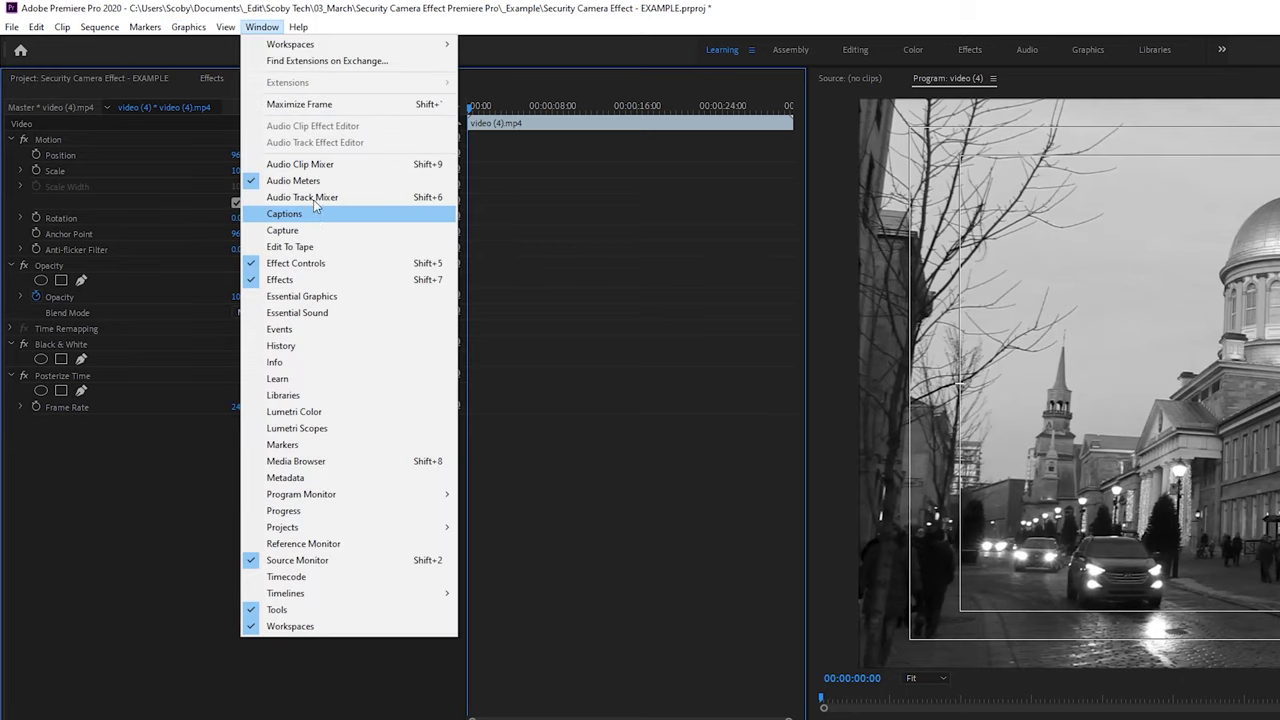
click(320, 264)
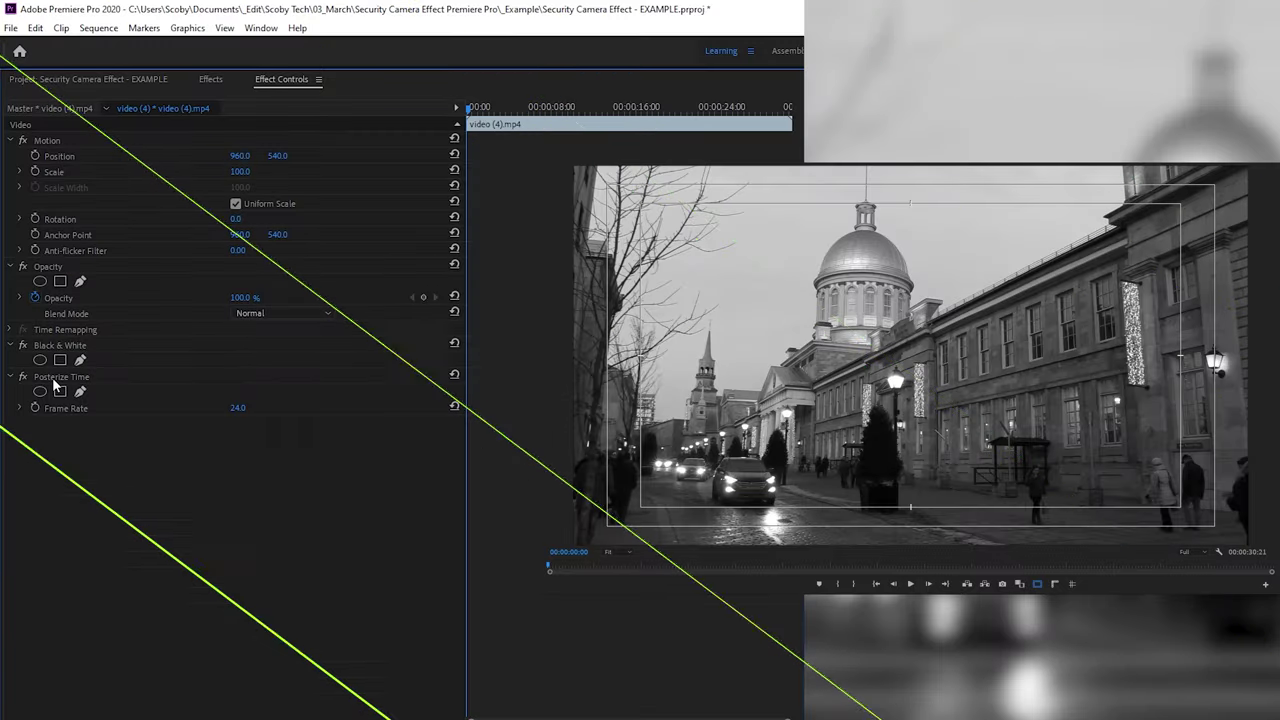
click(40, 253)
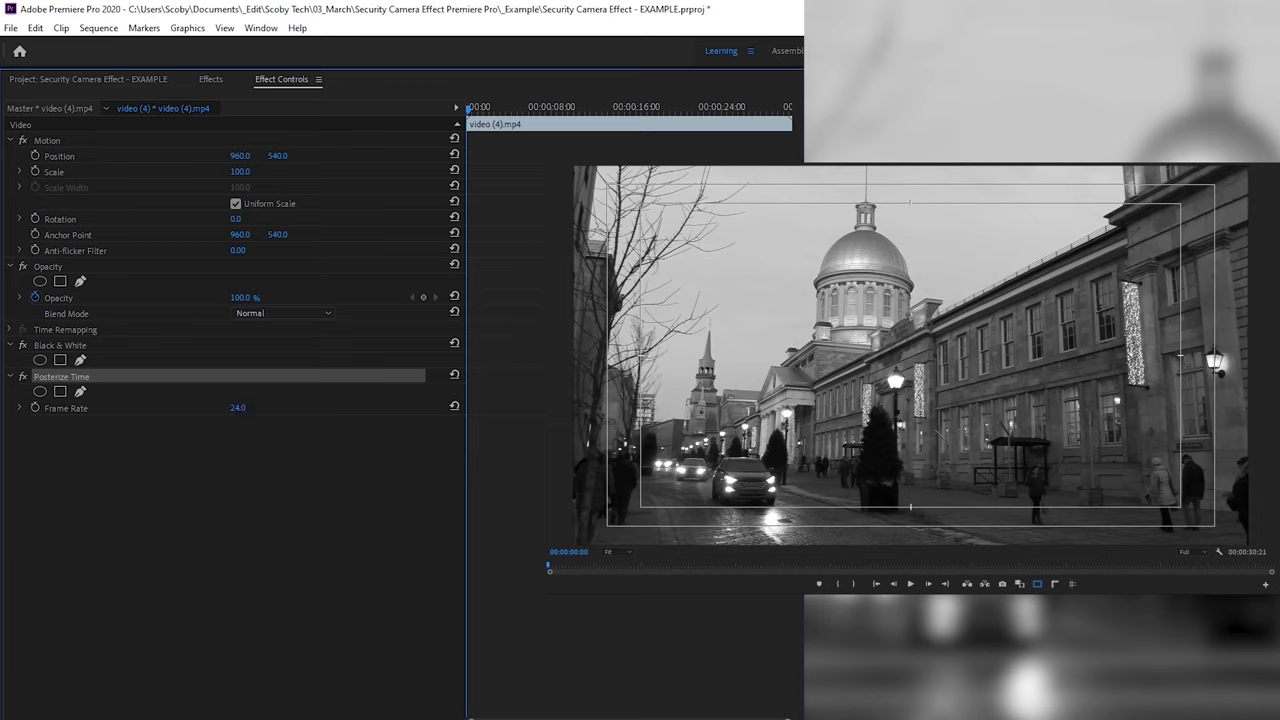
click(865, 436)
key(space)
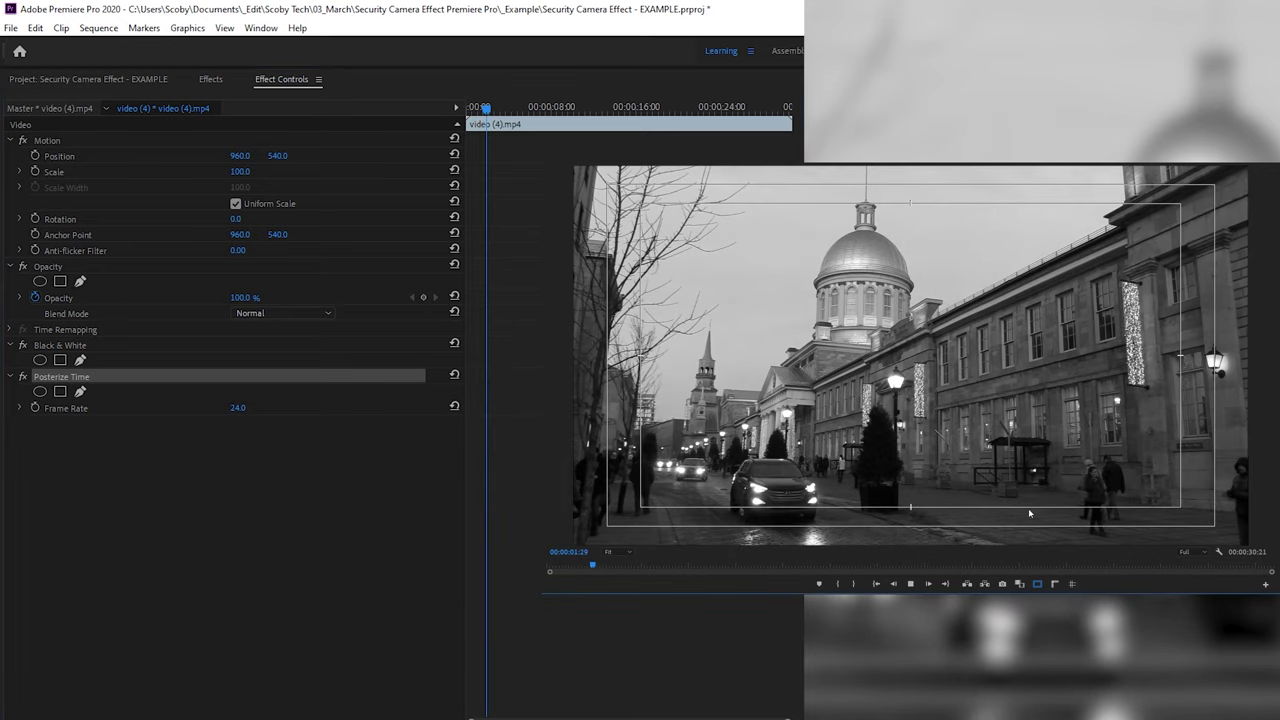
Set the Posterize Time frame rate to 10 and play back the clip to check the choppier motion.
click(236, 410)
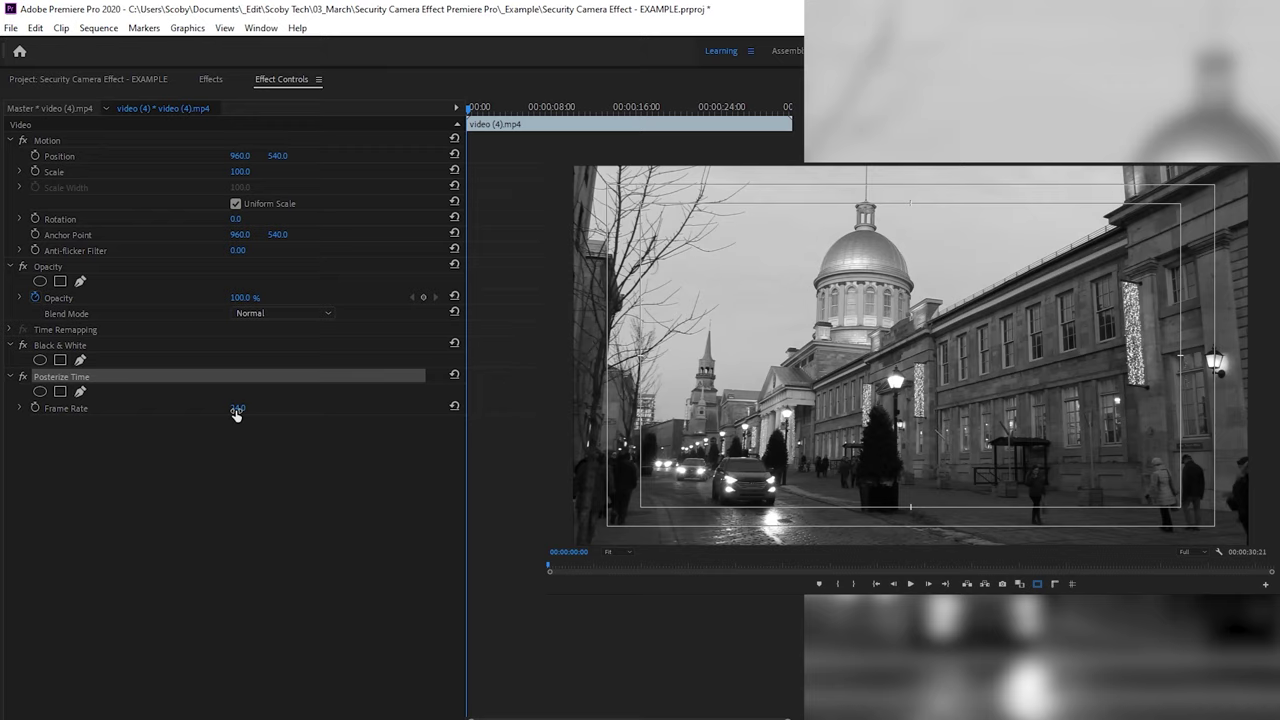
click(237, 410)
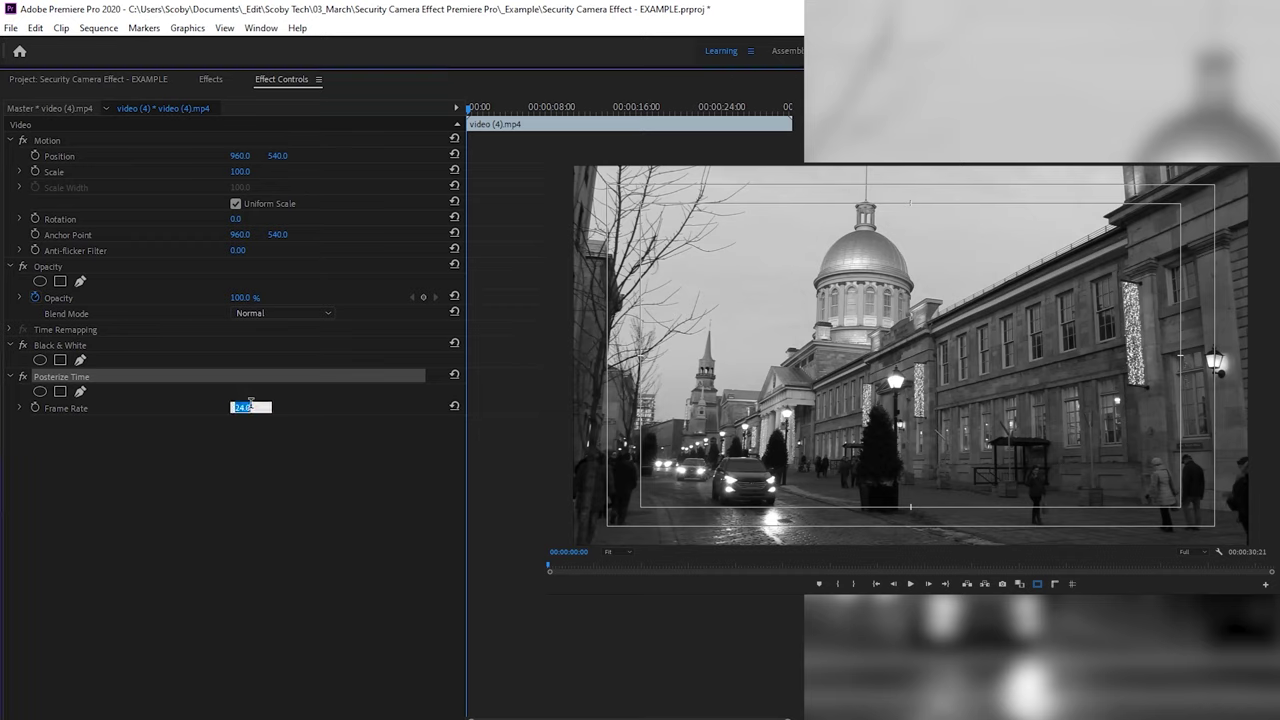
text(10)
key(Return)
click(728, 391)
key(space)
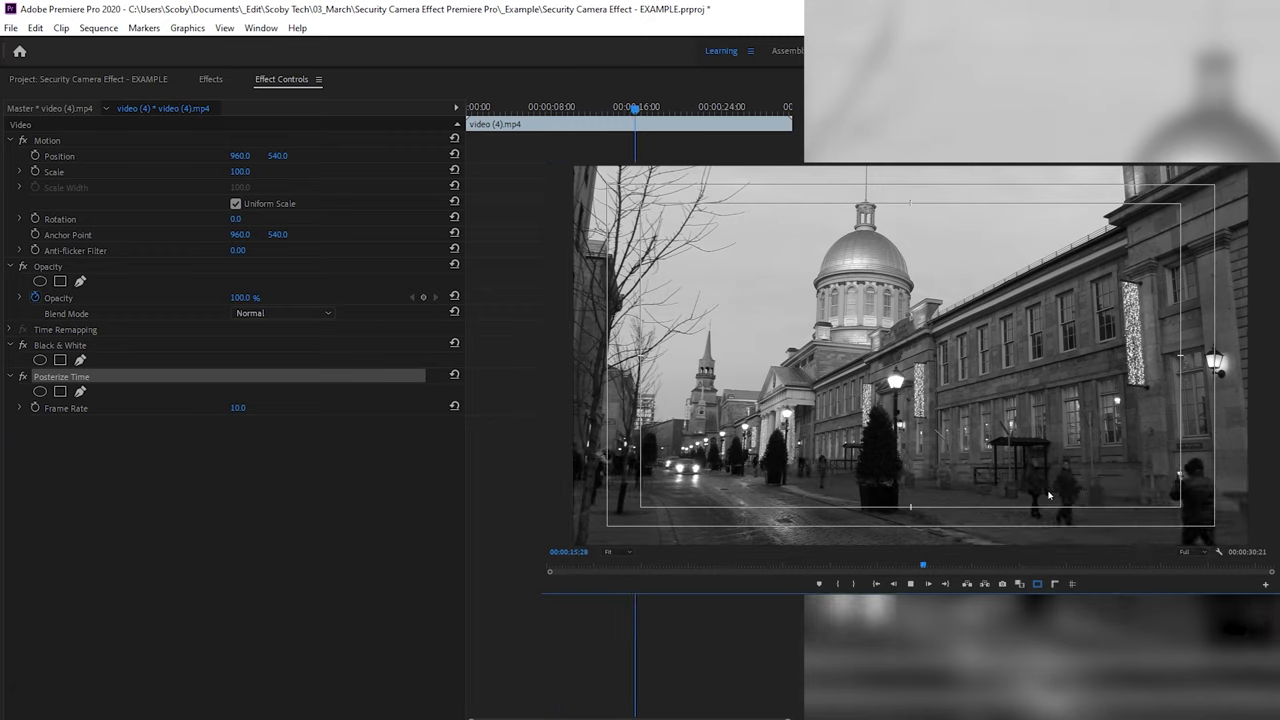
key(space)
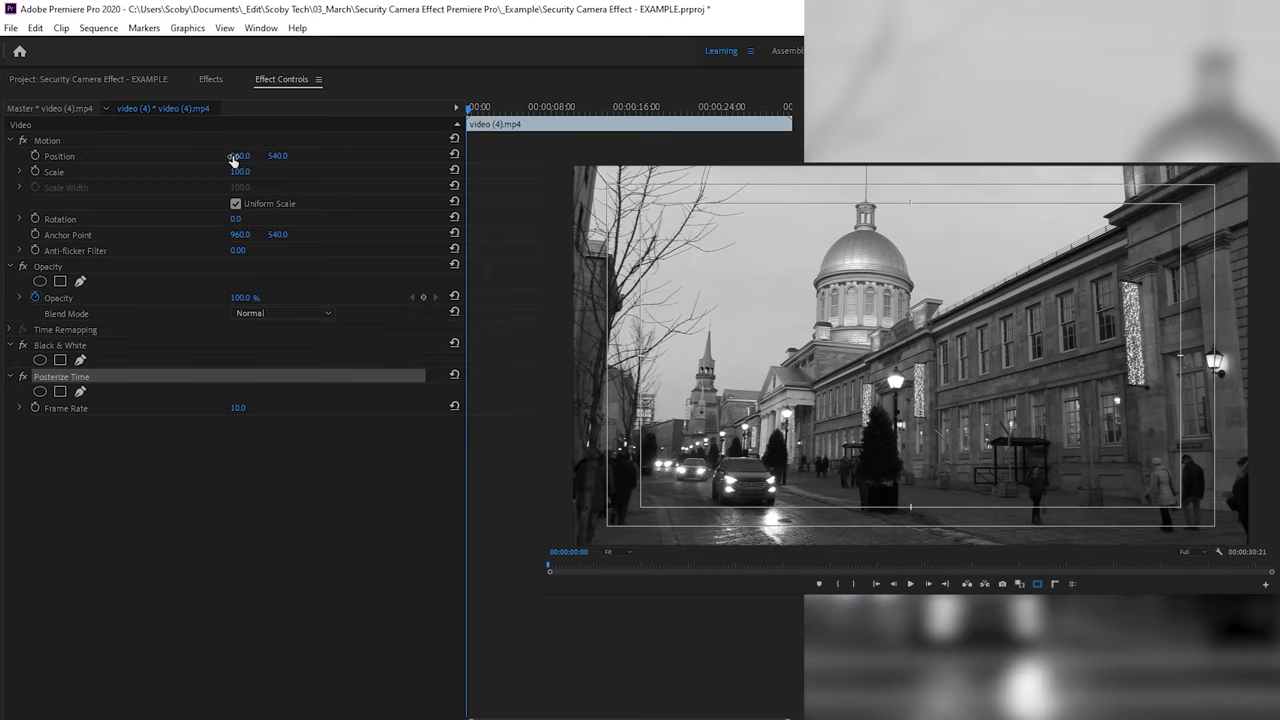
Find the Timecode effect with the search term "time", apply it to the clip, and select it in the clip's effect settings.
click(210, 79)
click(153, 101)
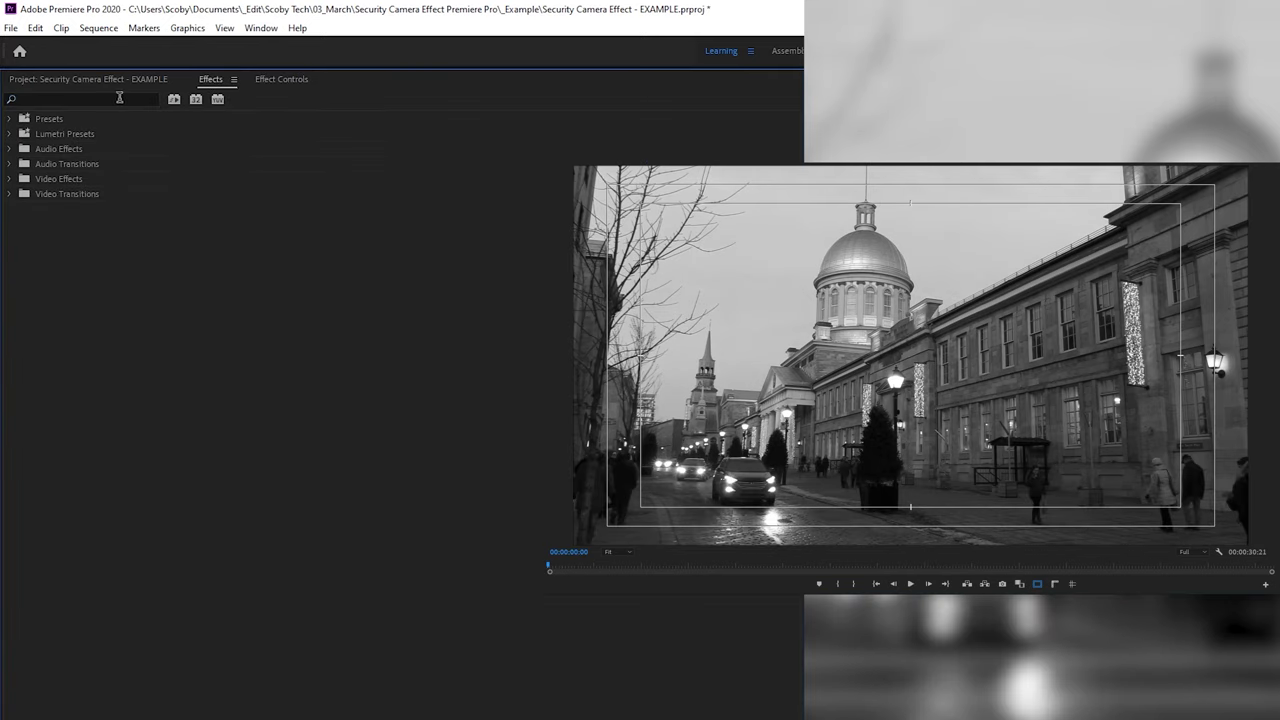
click(70, 98)
text(time)
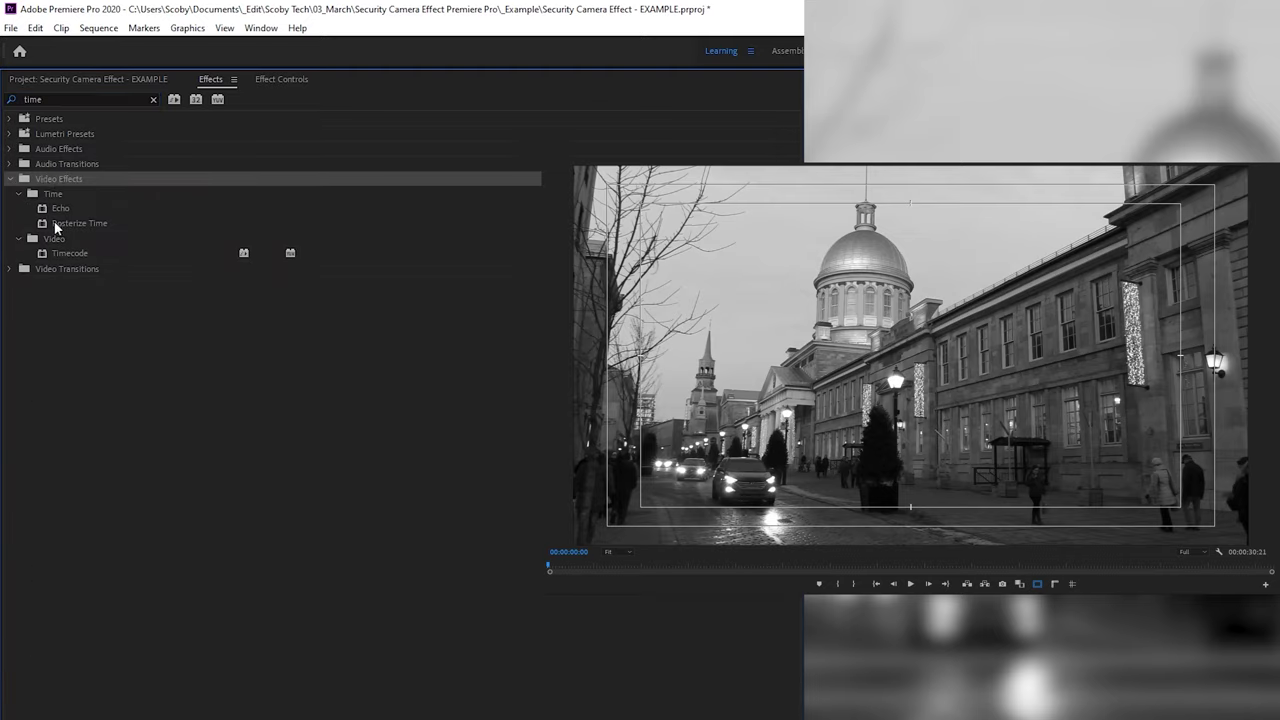
drag(74, 260, 124, 330)
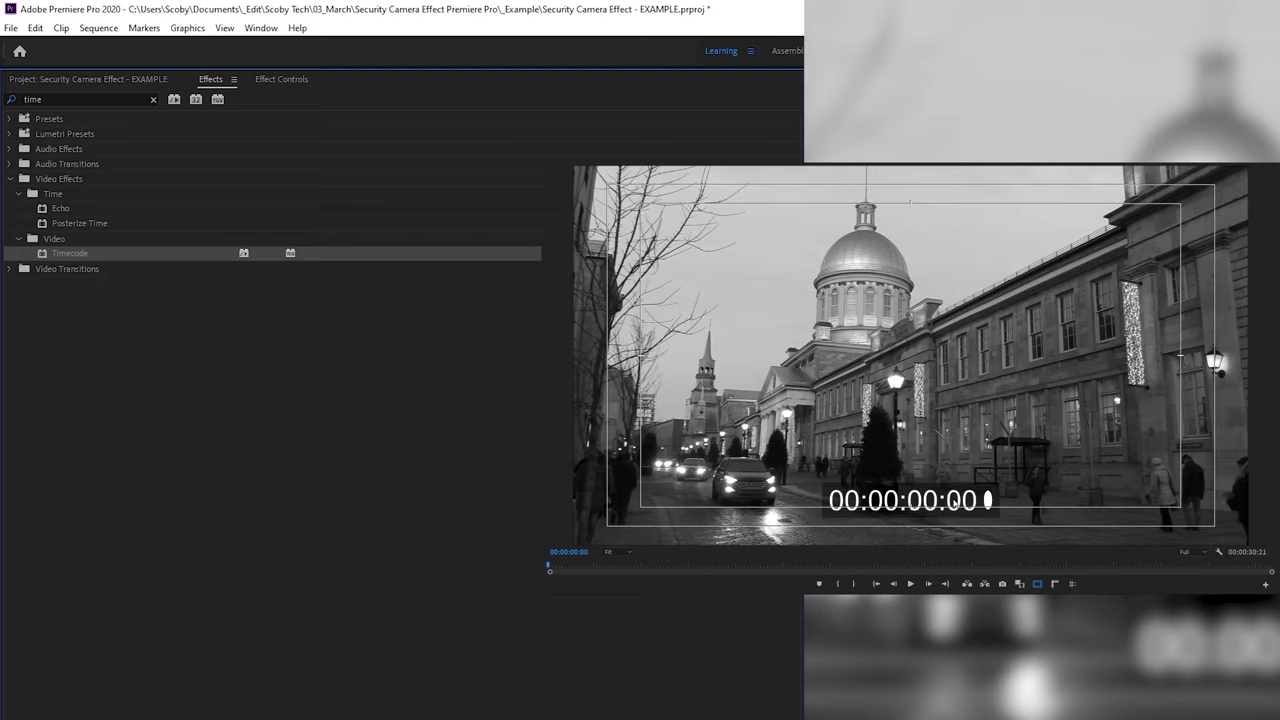
click(268, 79)
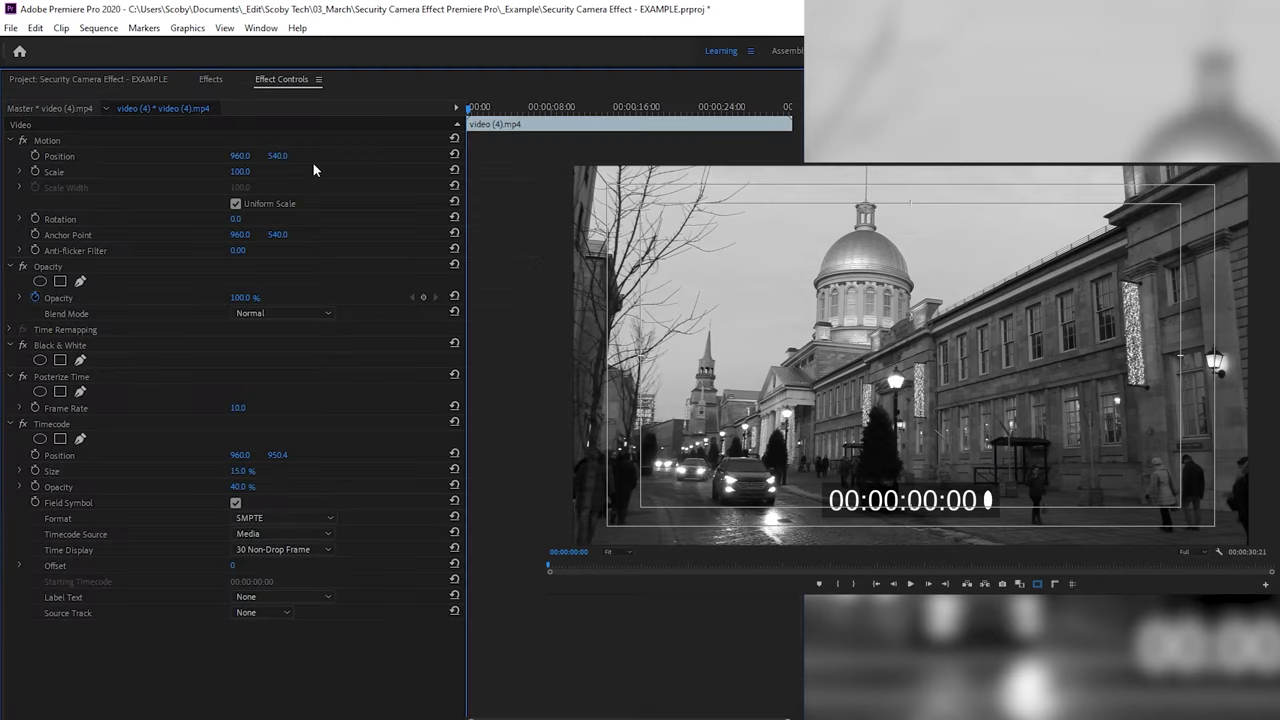
click(54, 426)
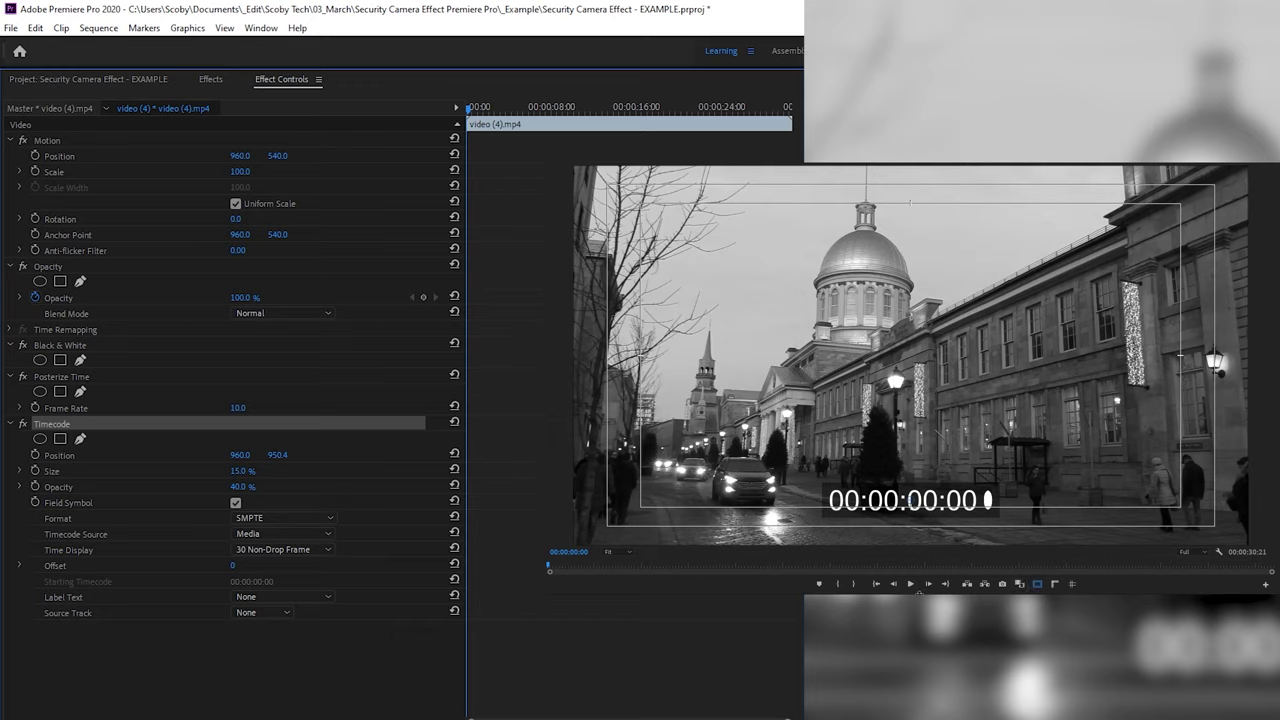
Check where the Safe Margins control sits in the program monitor's Button Editor, and accept the button layout.
click(1040, 588)
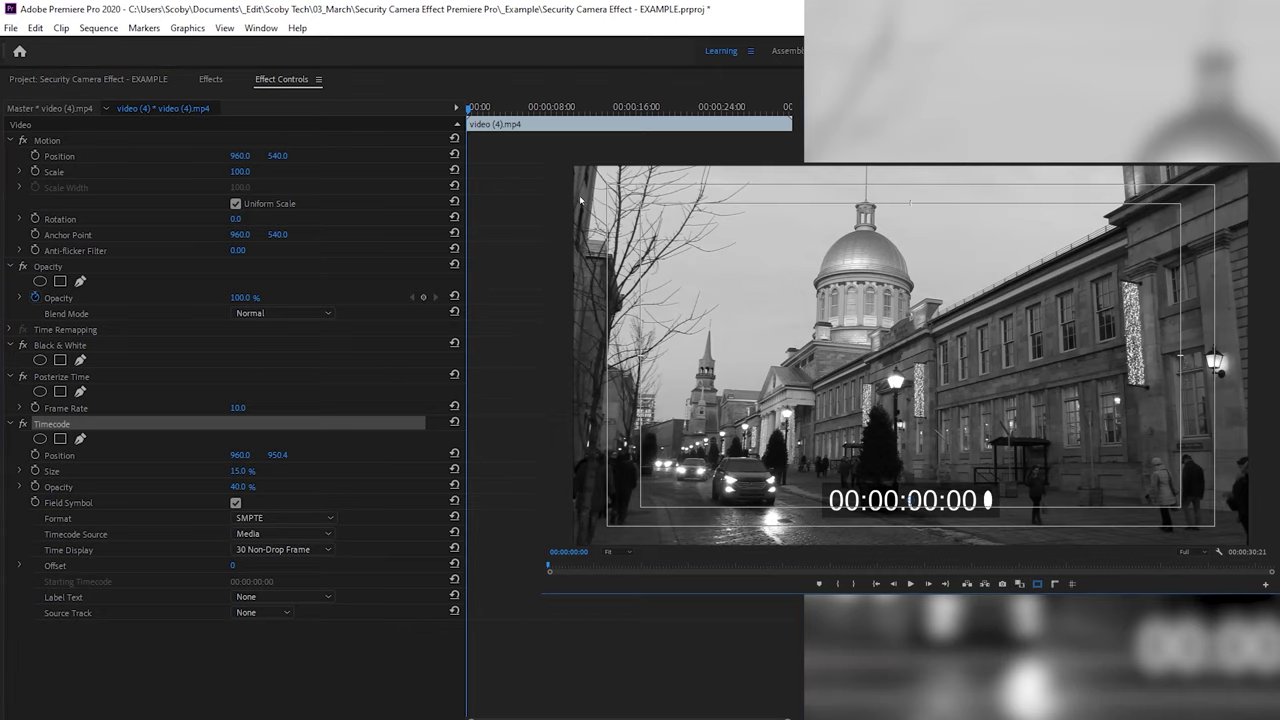
click(1266, 586)
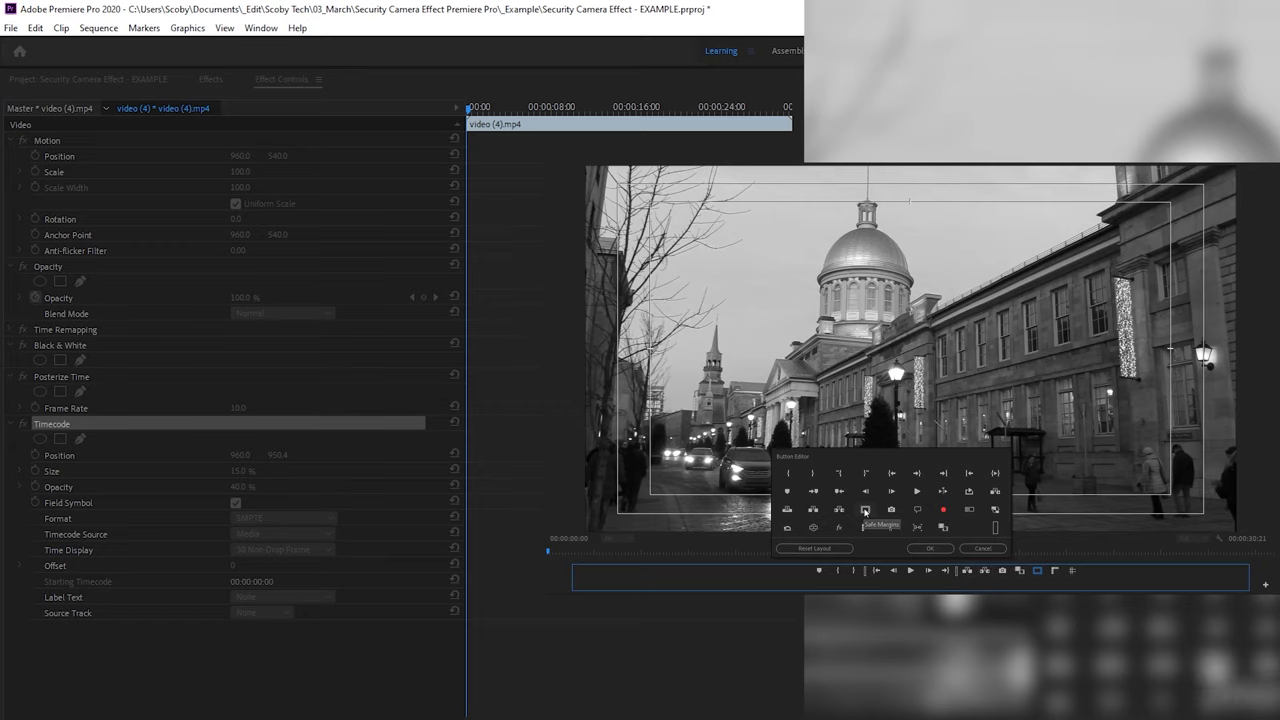
drag(1037, 570, 1044, 572)
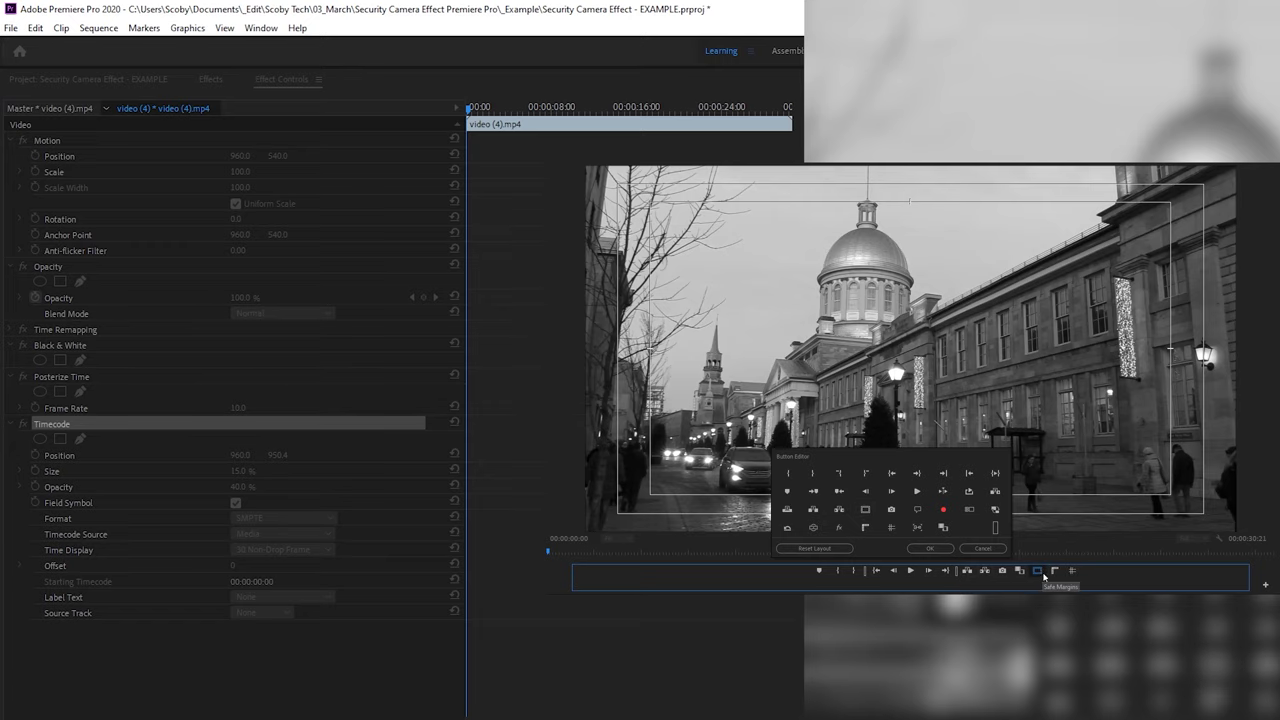
click(929, 548)
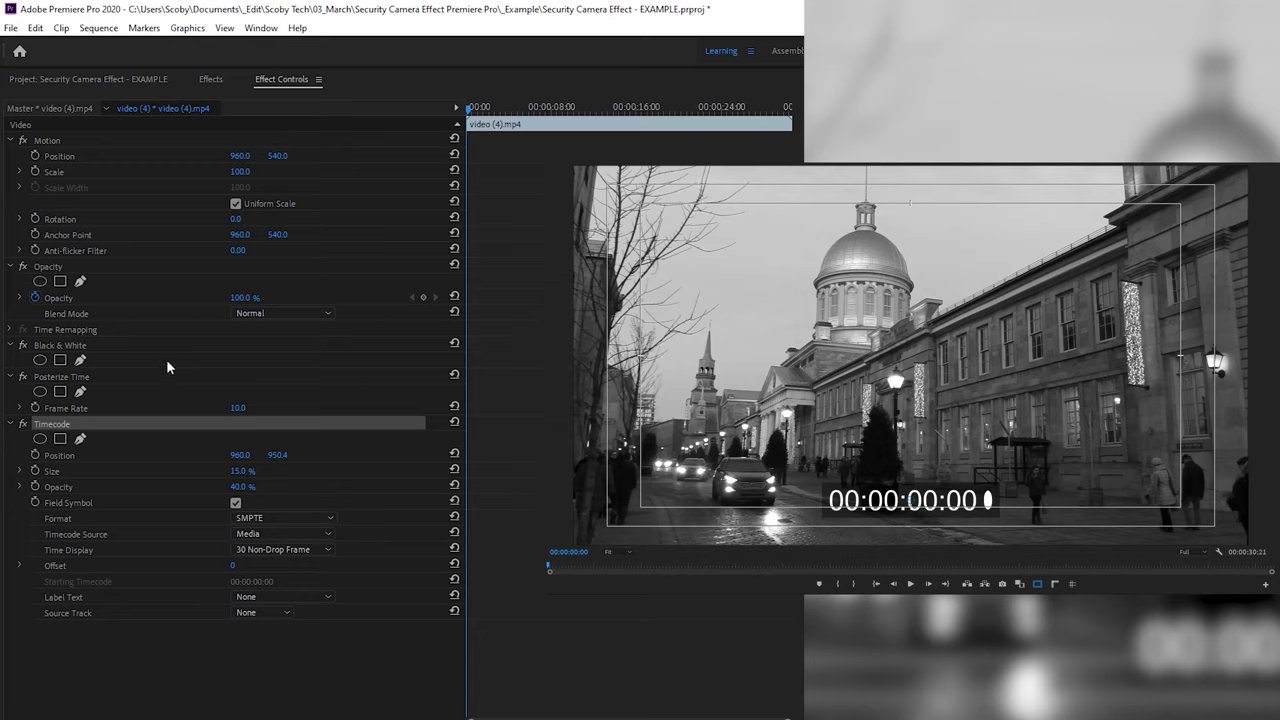
Move the timecode overlay to the frame's upper-right corner, at position 1568.0, 103.4.
drag(238, 458, 846, 458)
drag(272, 458, 153, 458)
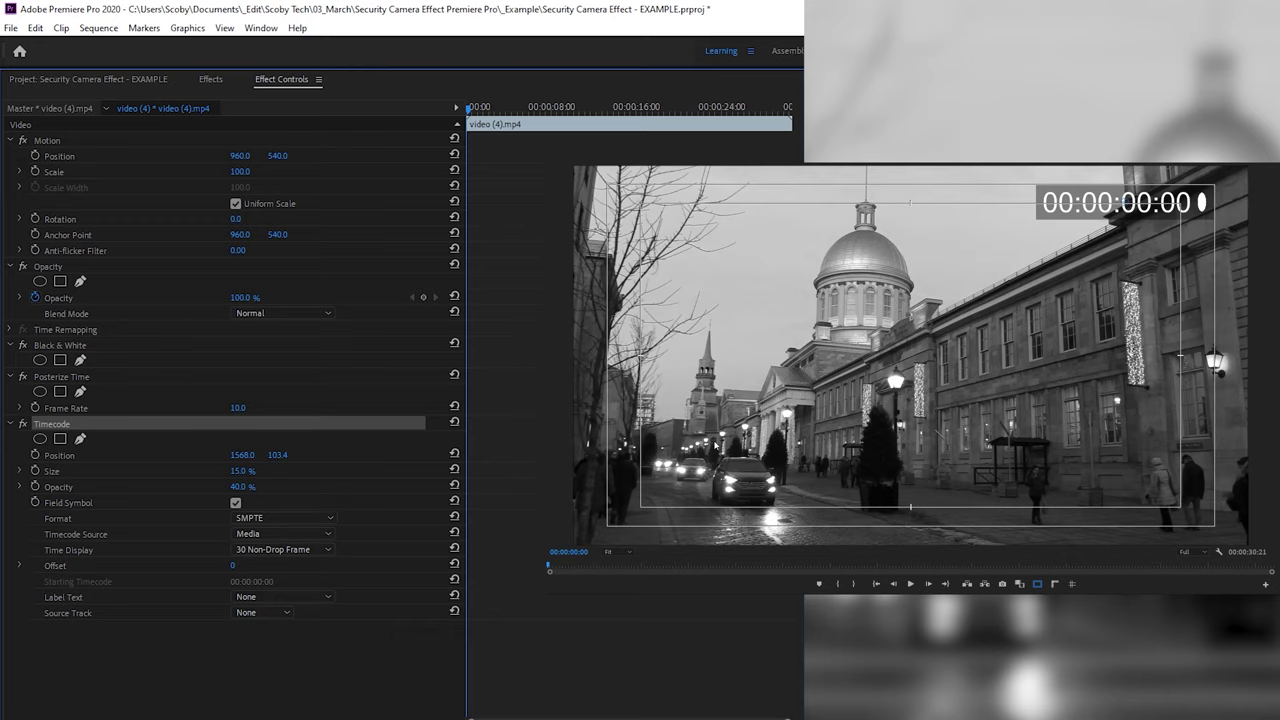
click(123, 506)
click(66, 455)
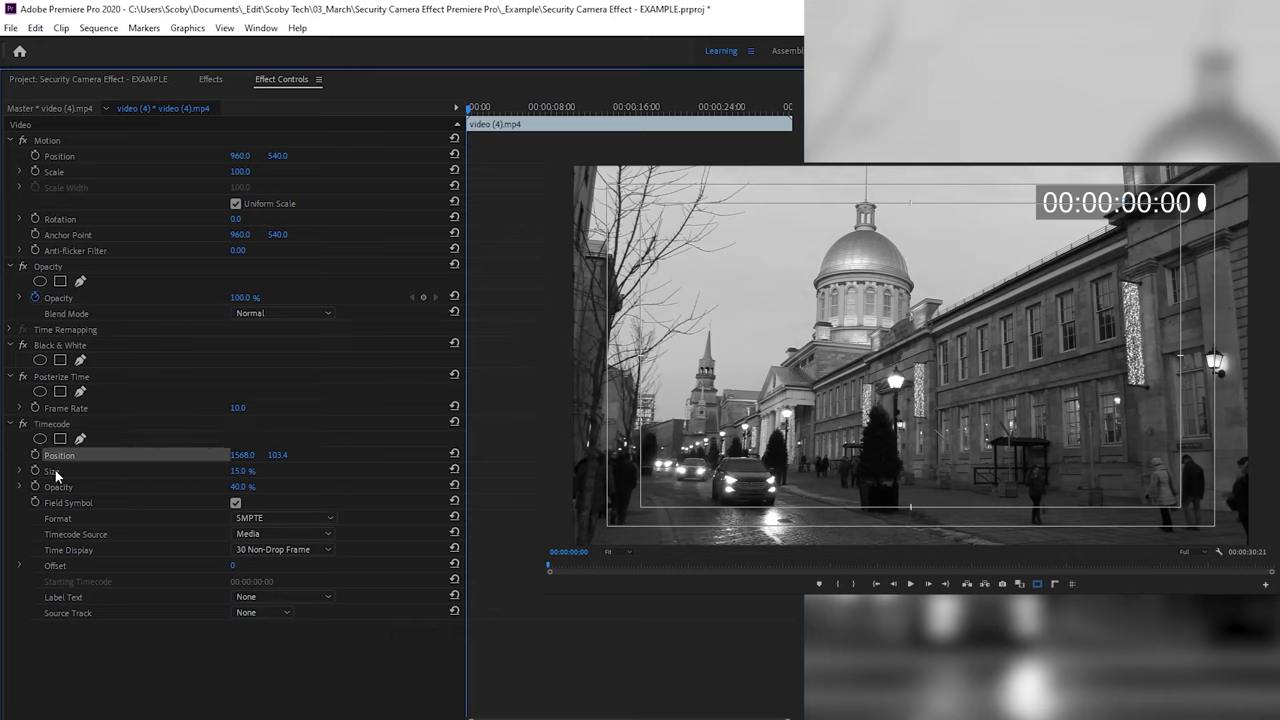
Try enlarging the Timecode size to 22.5%, undo it, and test its opacity while leaving it at 40%.
click(54, 470)
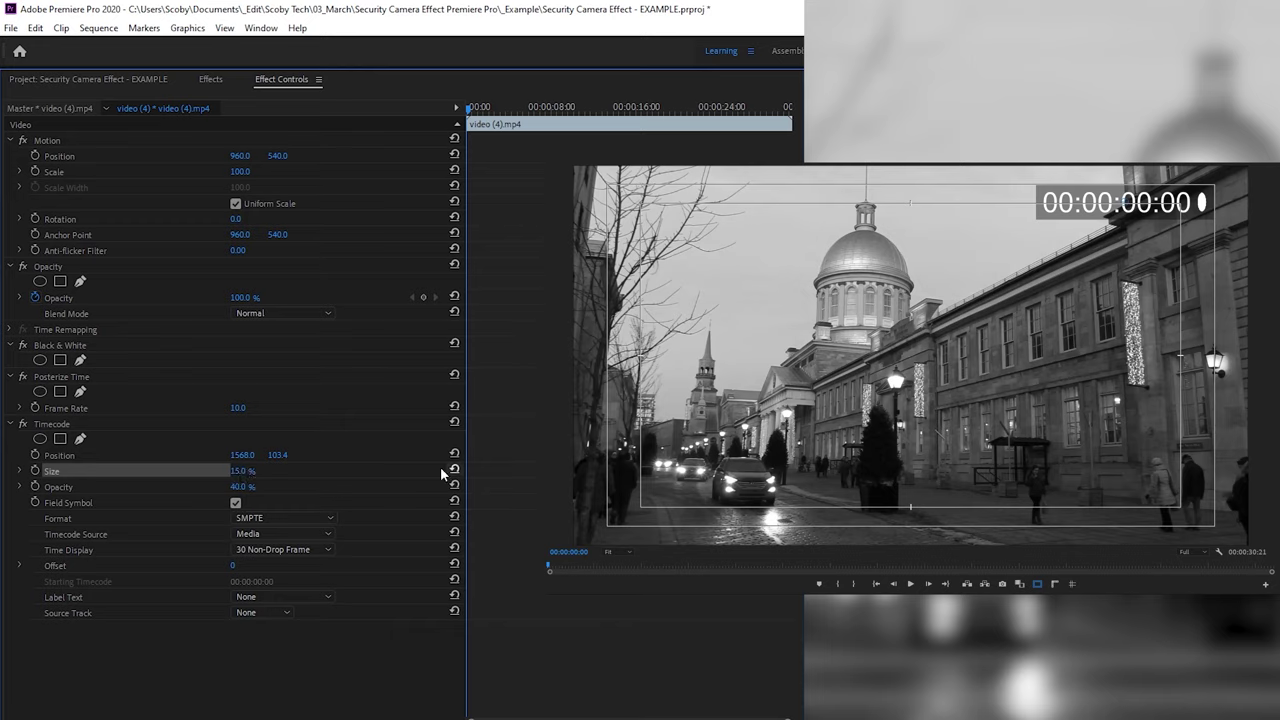
drag(244, 471, 268, 471)
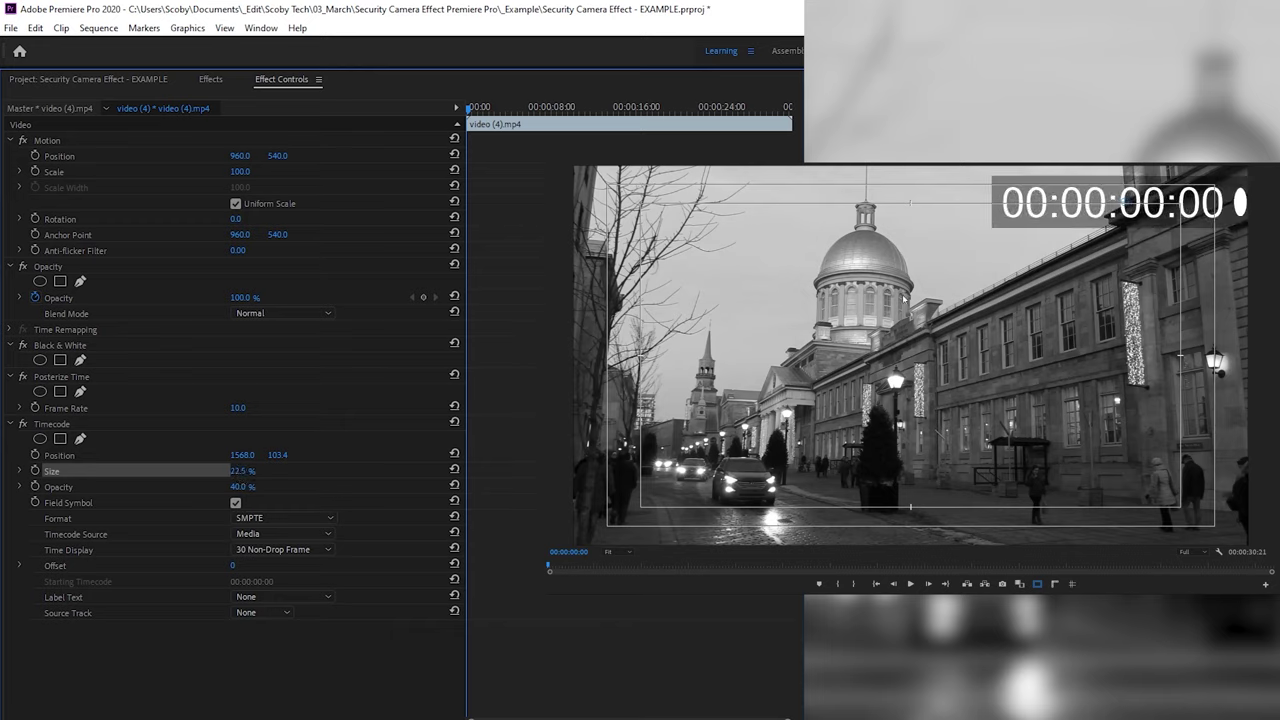
key(ctrl+z)
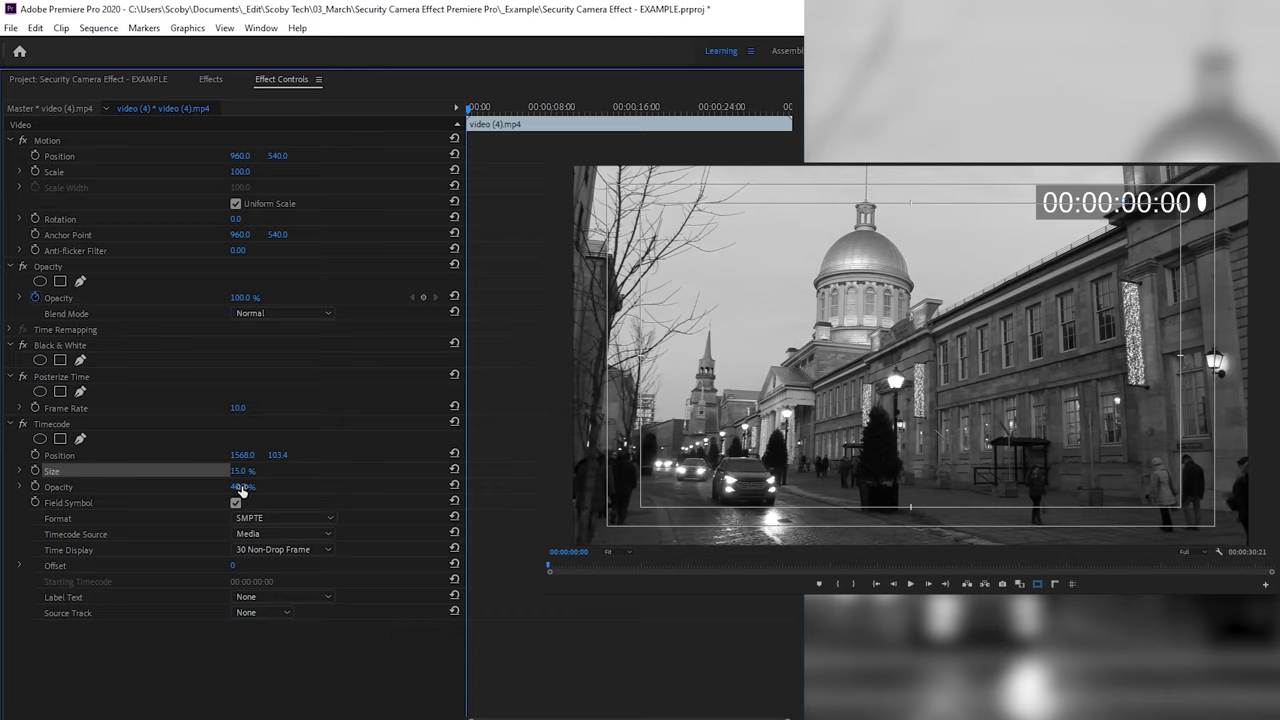
drag(241, 490, 257, 483)
click(210, 502)
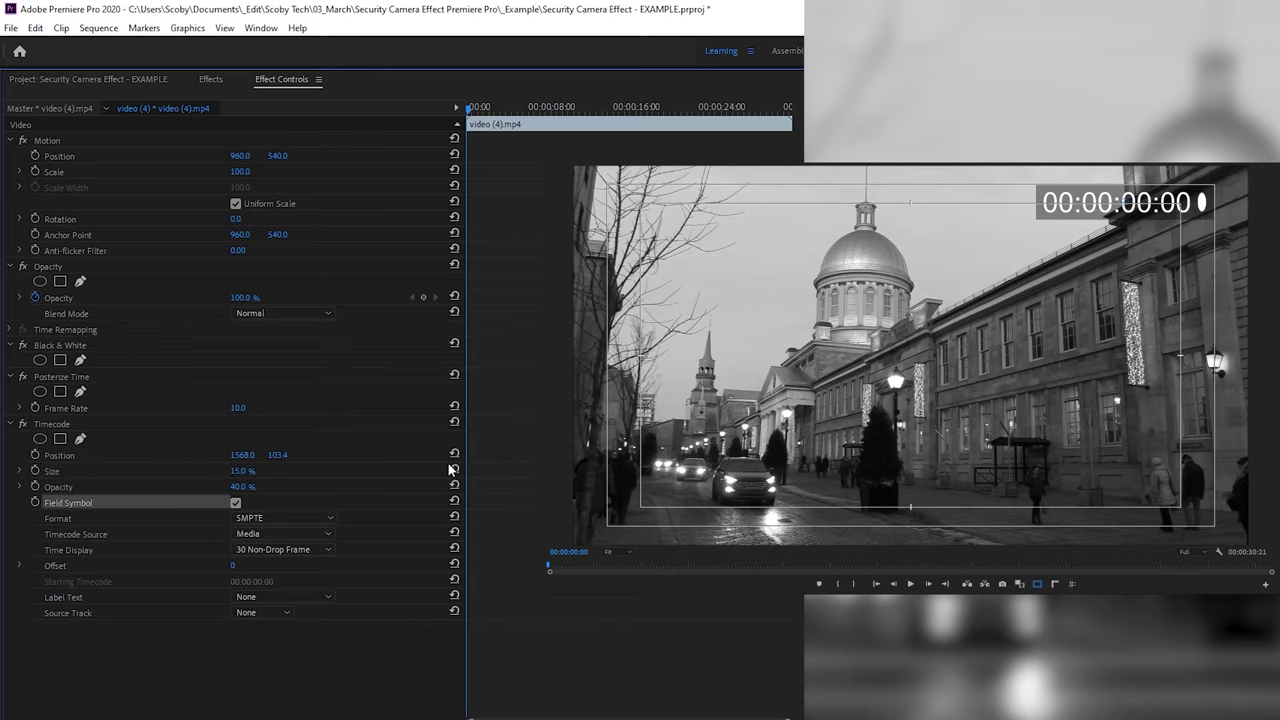
Test the Timecode's Field Symbol by switching it off and back on, and play the clip briefly to watch the timecode run.
click(236, 503)
click(236, 503)
click(67, 551)
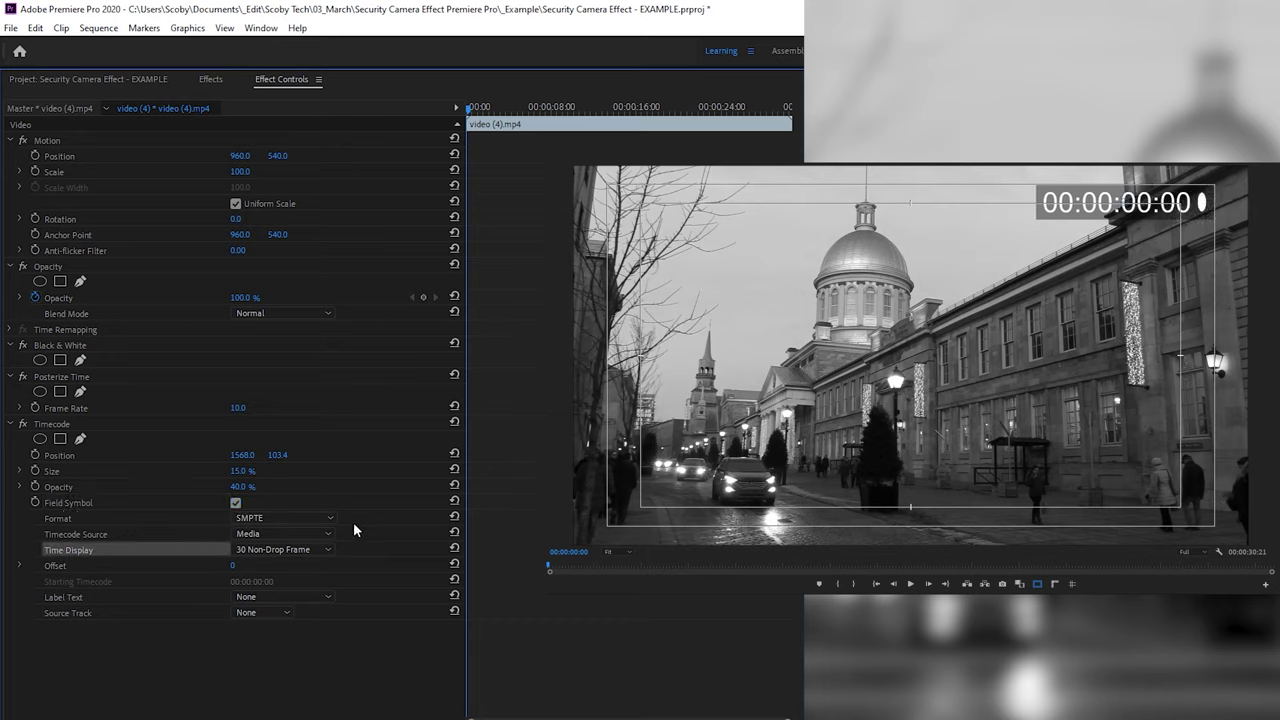
key(space)
key(space)
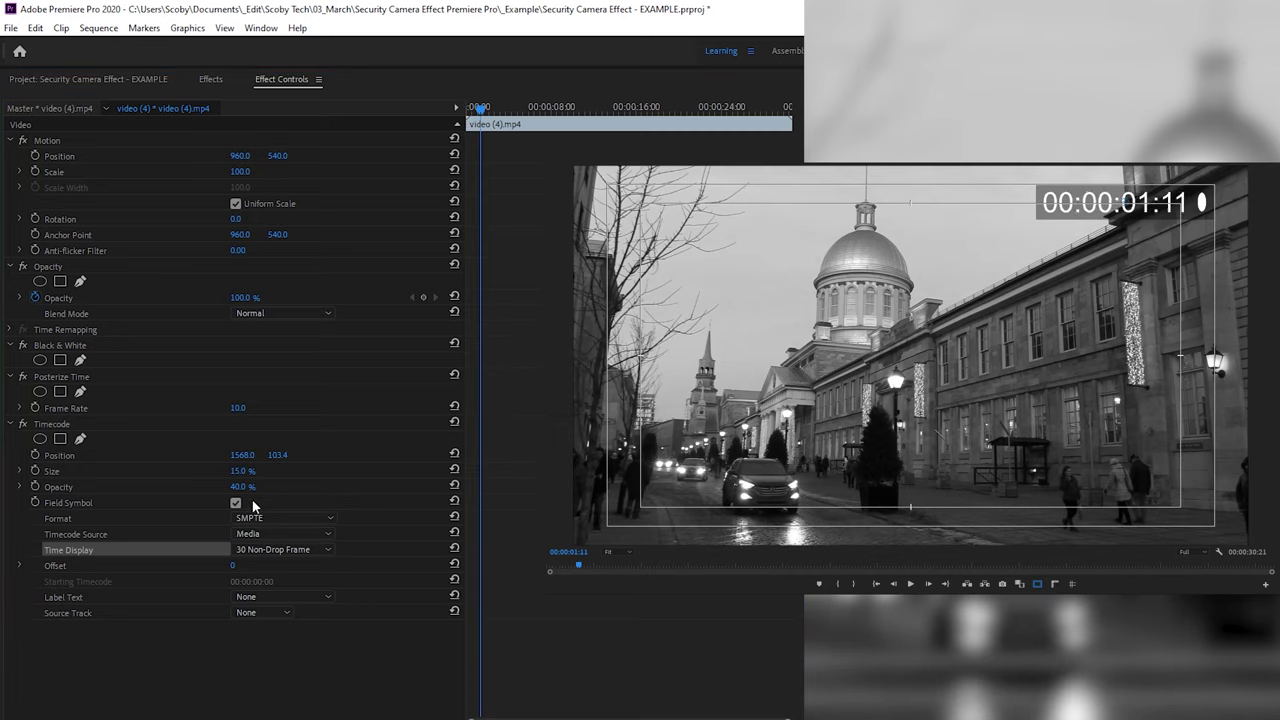
Try the Frames format for the Timecode overlay and return it to SMPTE.
click(257, 518)
click(262, 548)
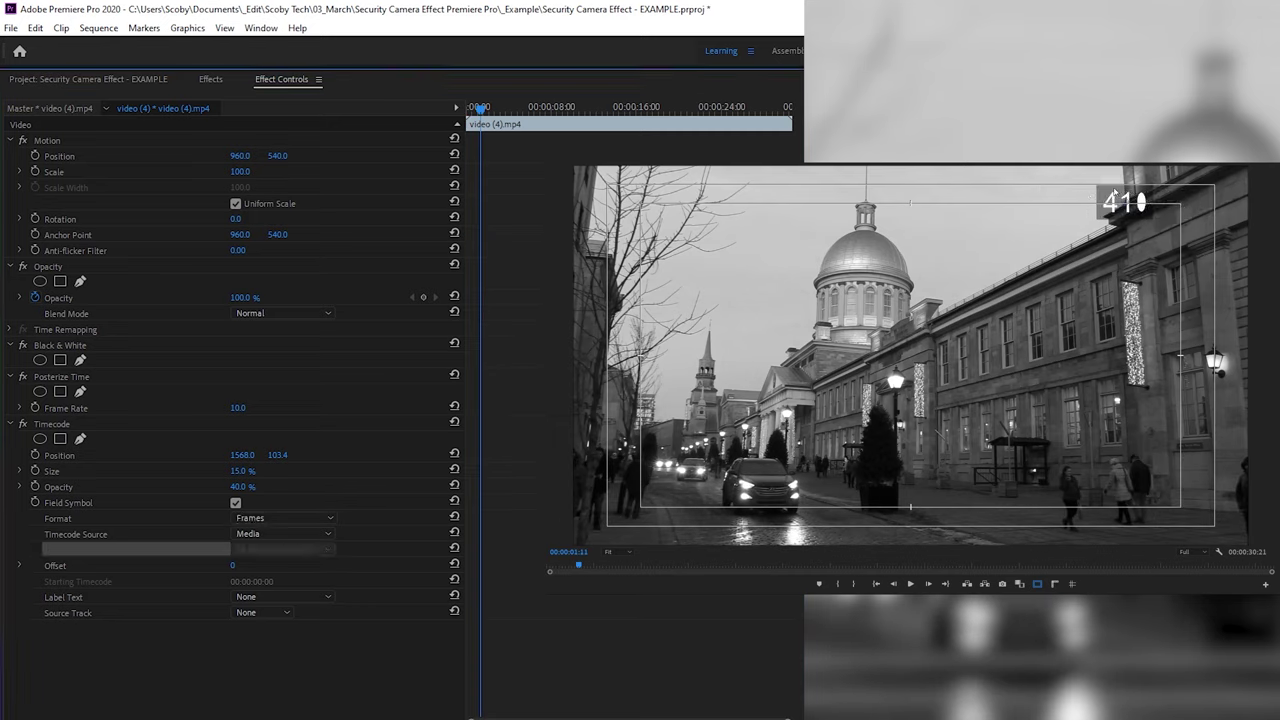
click(270, 518)
click(266, 516)
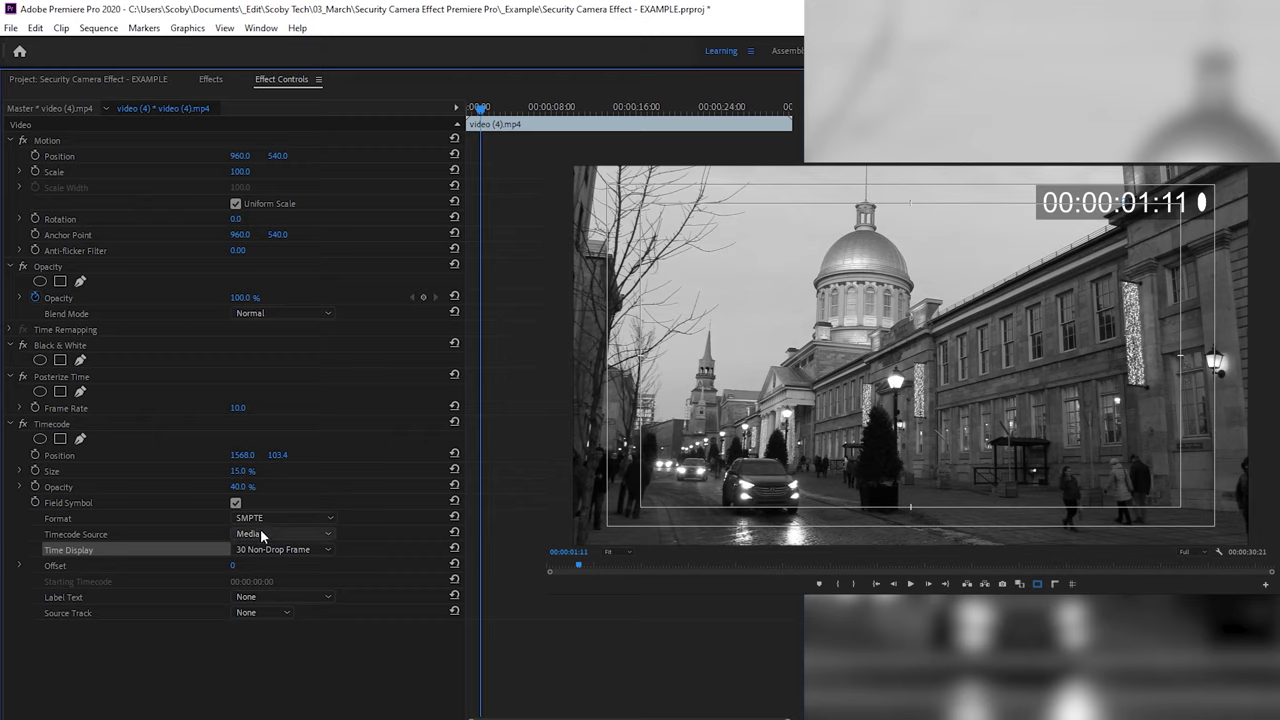
Check the Timecode Source setting, leaving it on Media, and set the Time Display to 24.
click(253, 535)
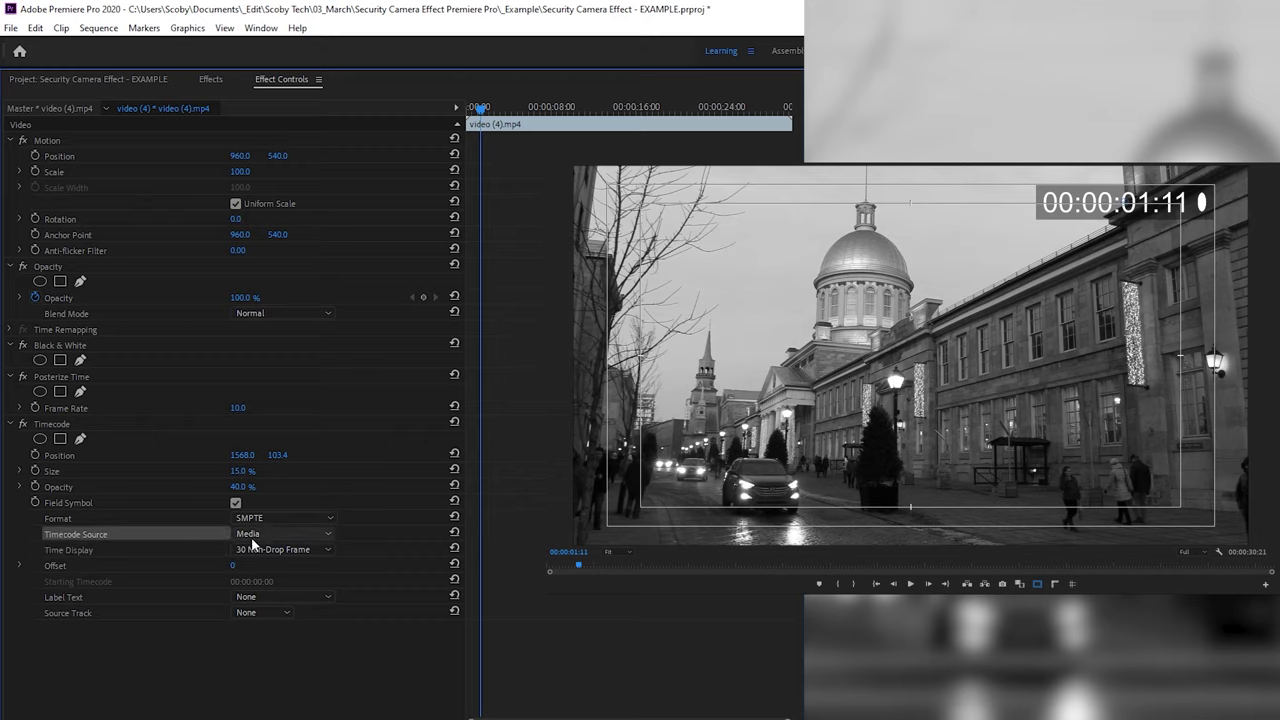
click(253, 535)
click(290, 549)
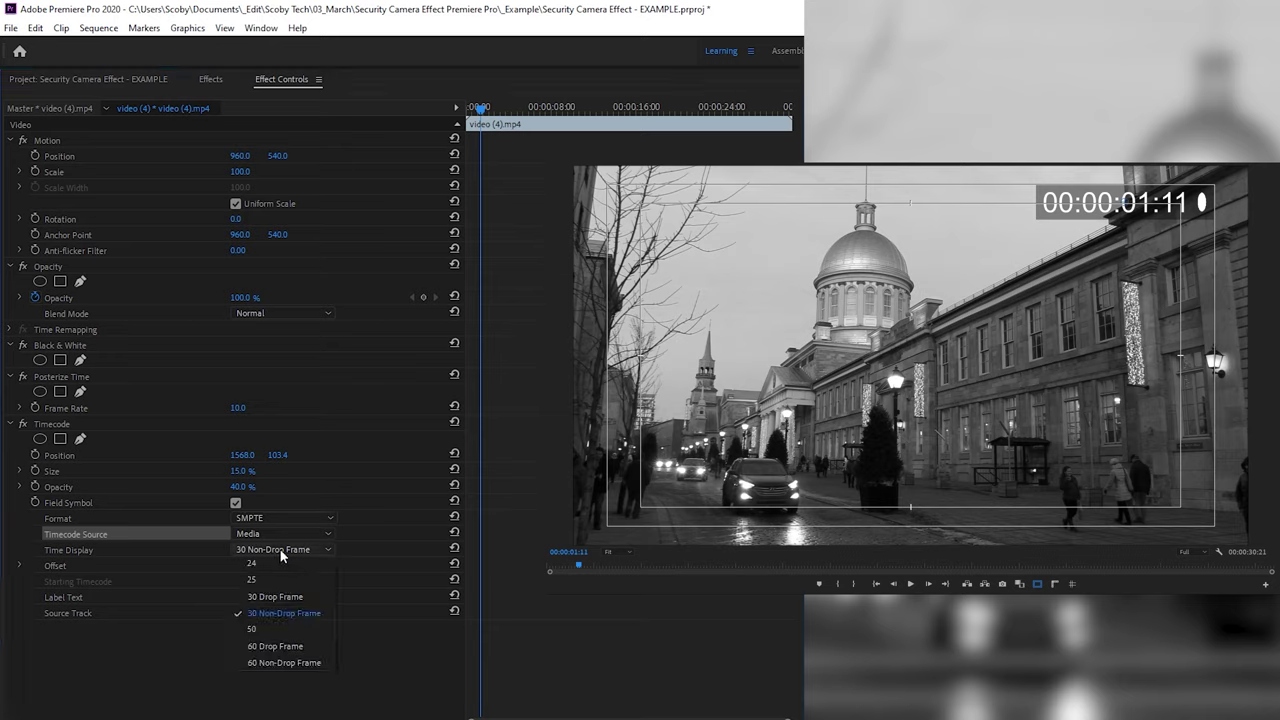
click(290, 561)
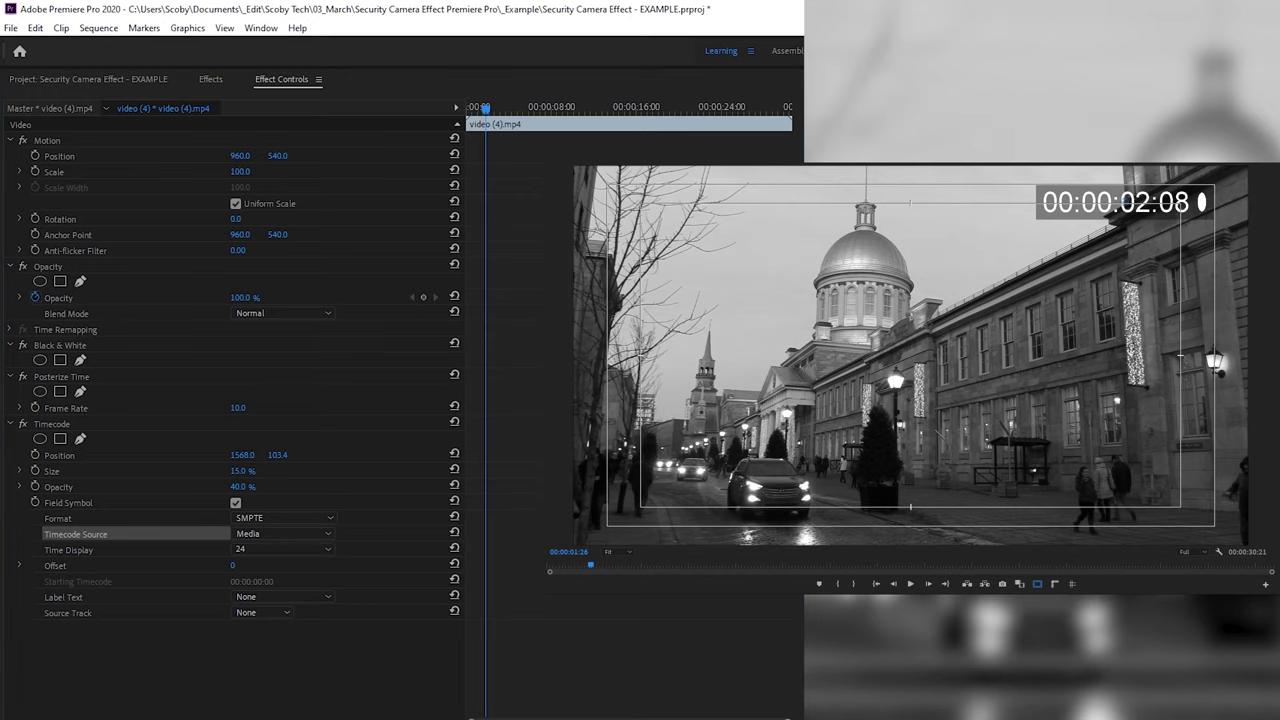
Try the Camera 1 label text on the timecode, return it to None, and preview the clip.
click(255, 597)
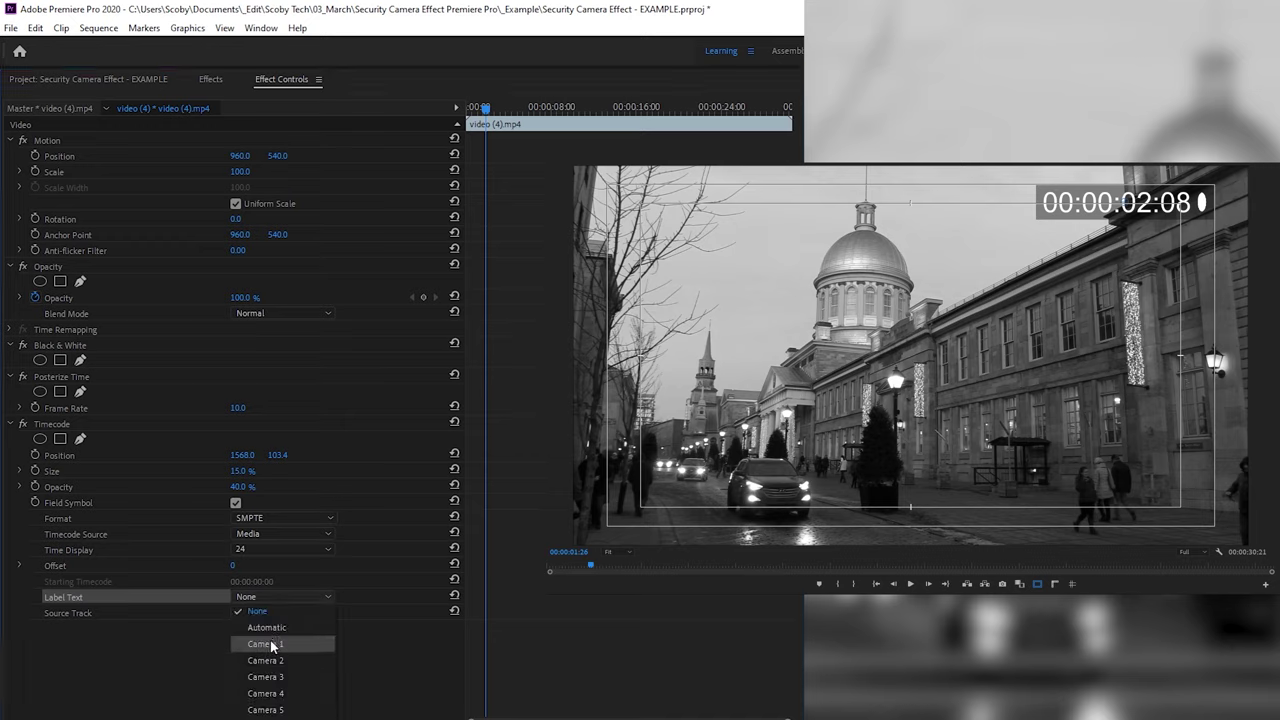
click(269, 643)
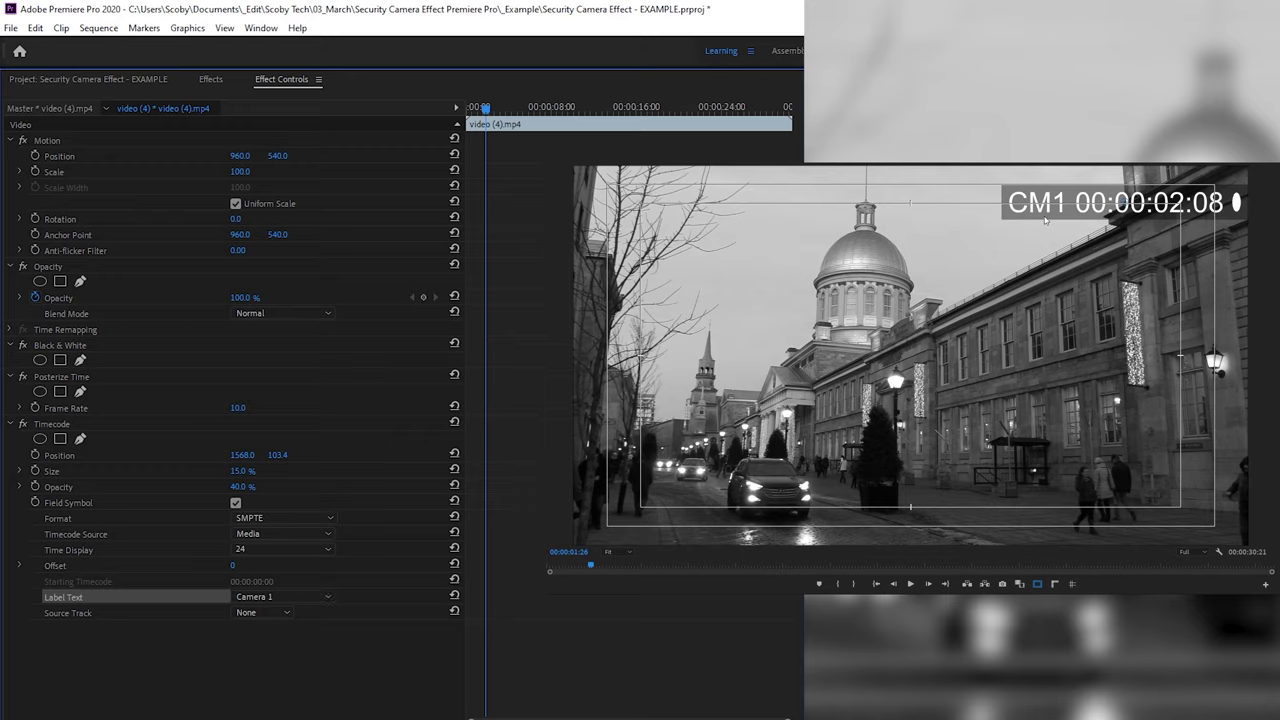
click(283, 596)
click(281, 609)
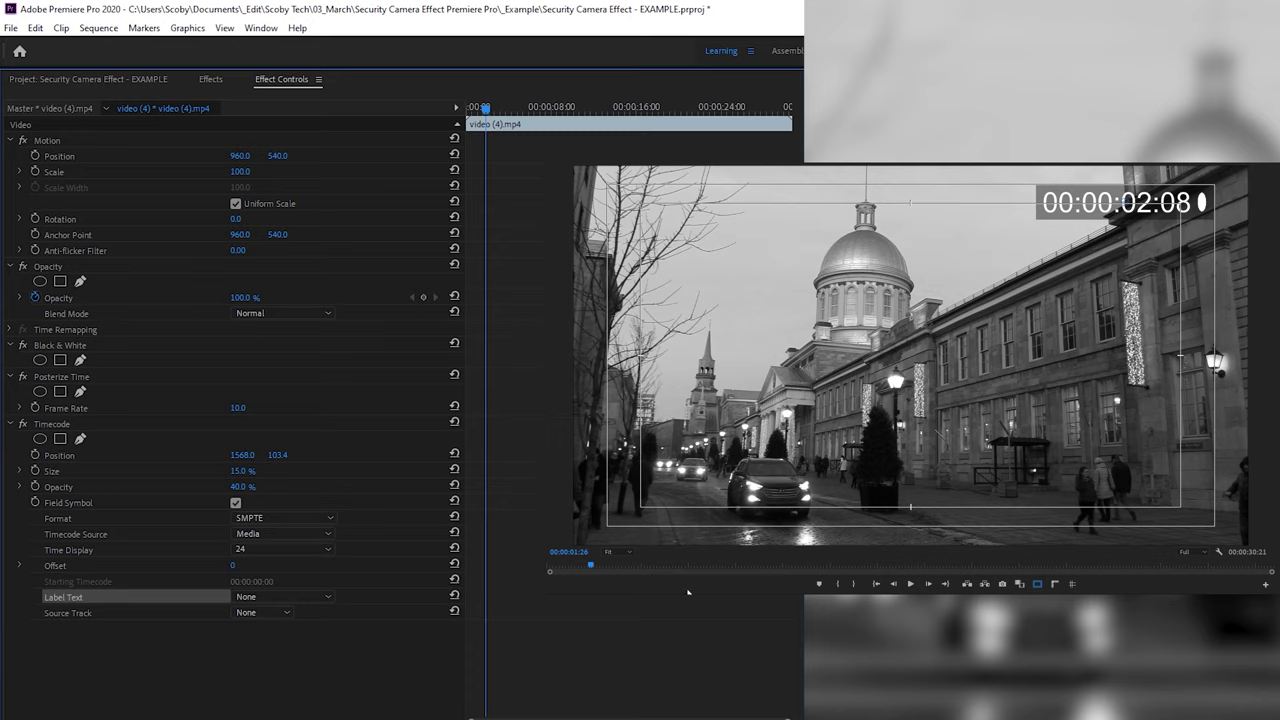
key(space)
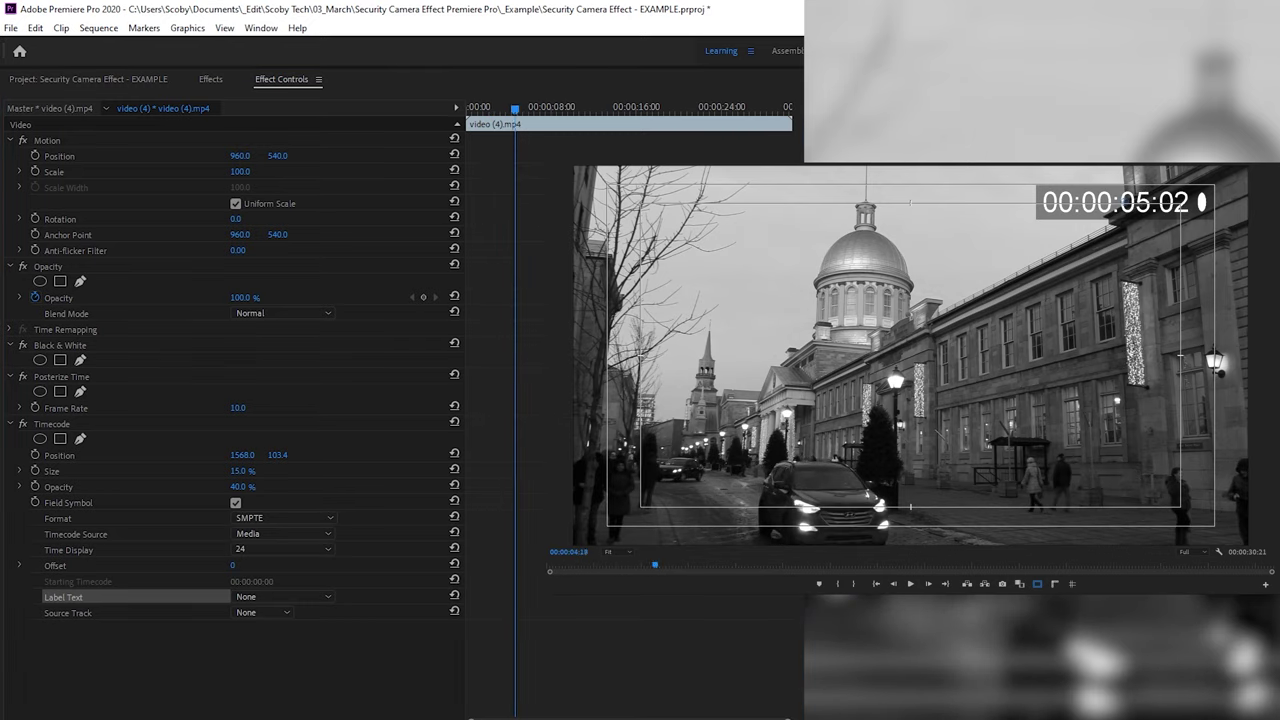
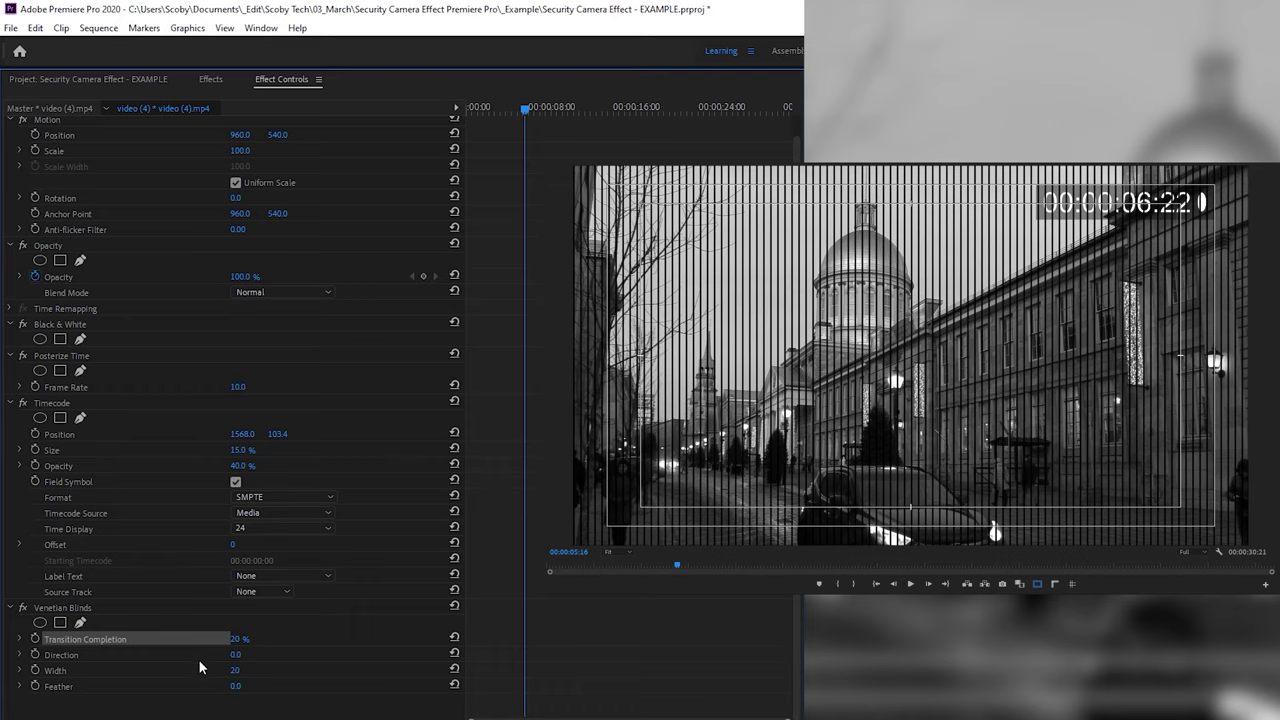
Set the Venetian Blinds direction to 90° and the width to 5.
click(235, 655)
text(90)
key(Return)
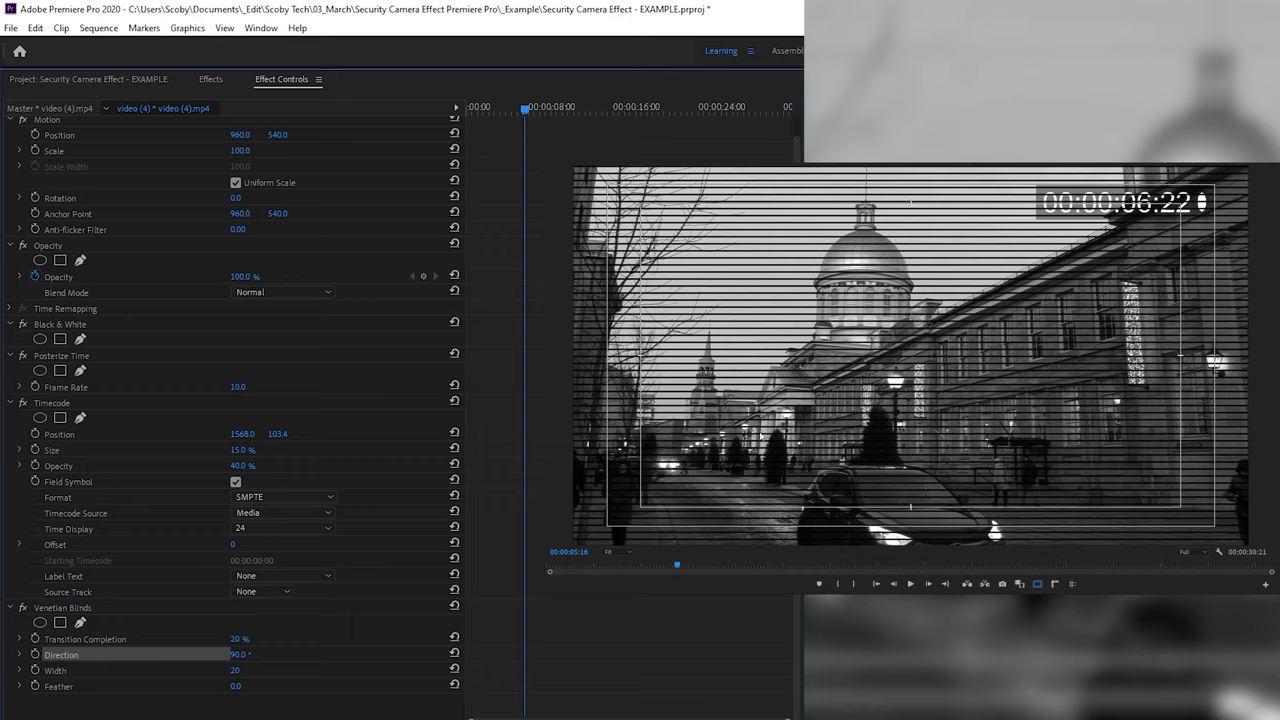
click(235, 670)
text(5)
key(Return)
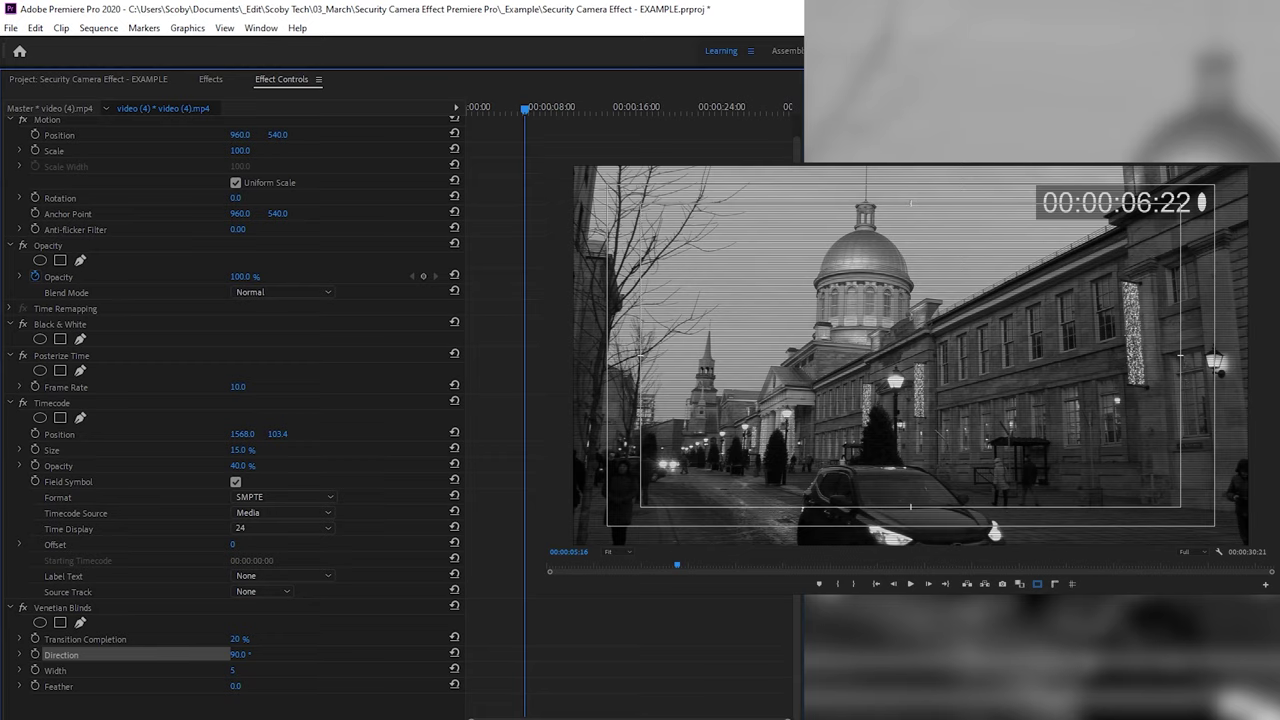
Find the Wave Warp video effect with the search term "wave warp" and apply it to the clip.
click(212, 79)
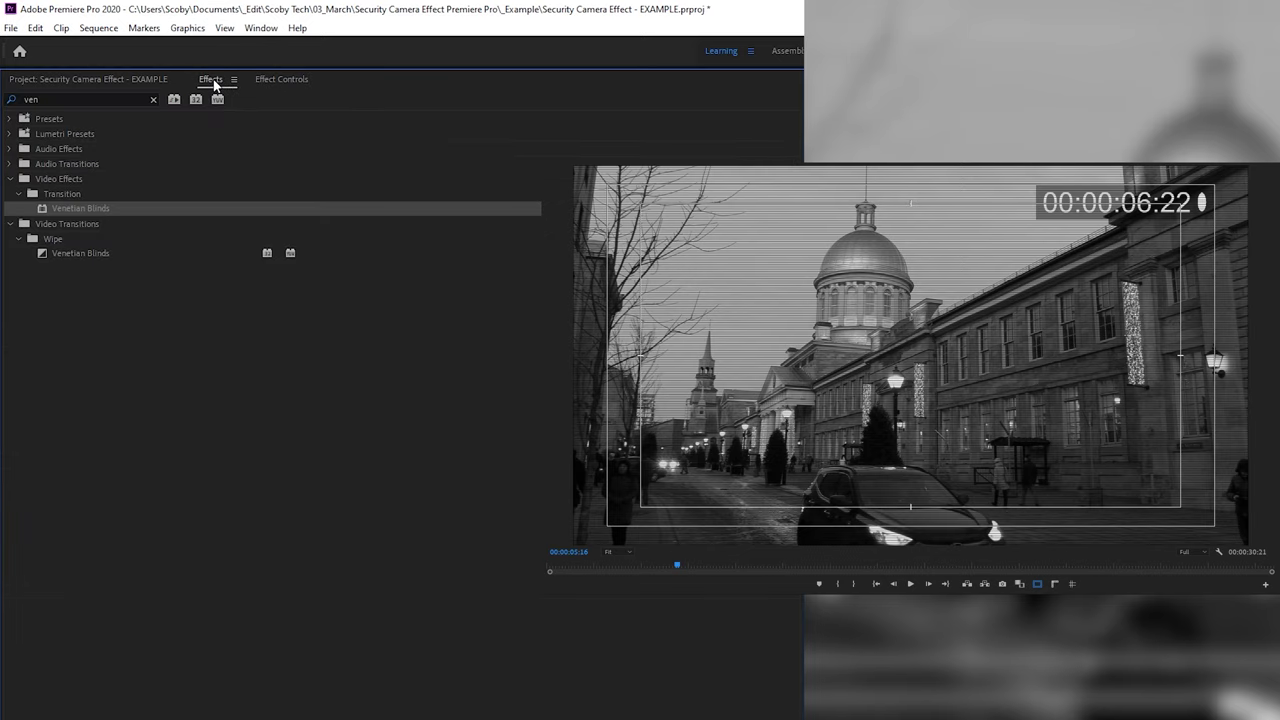
text(wave)
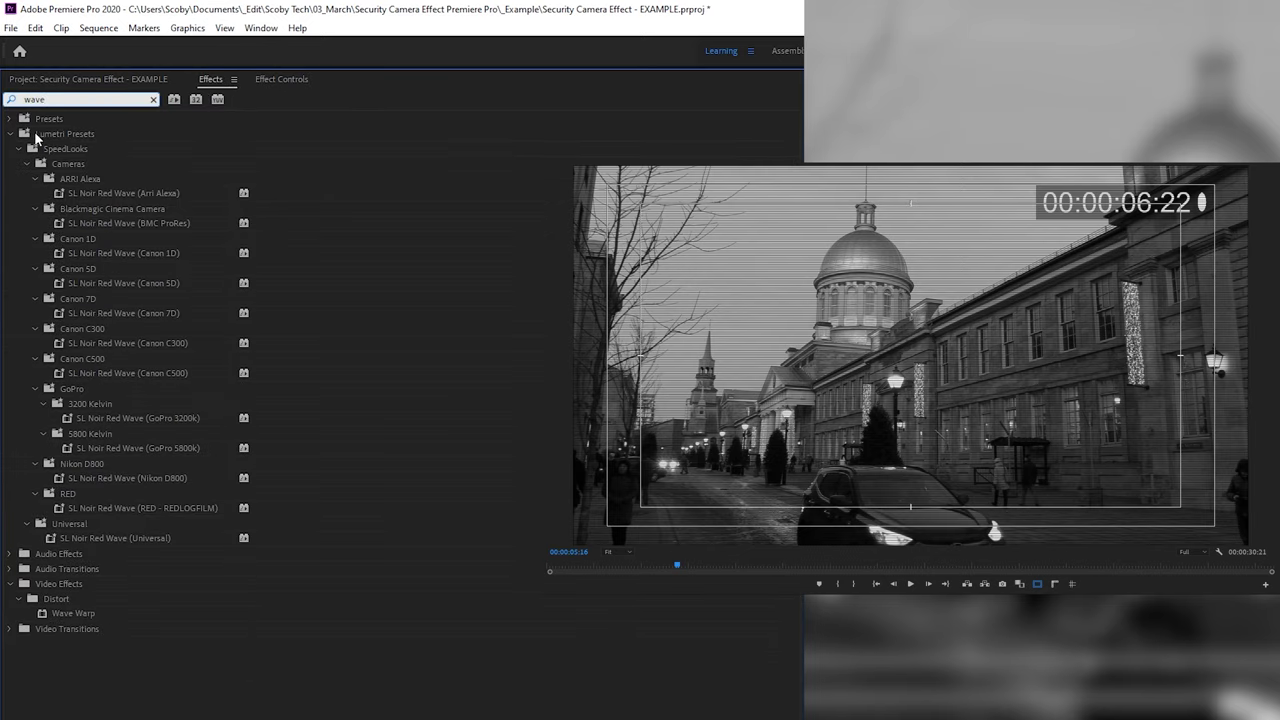
text( warp)
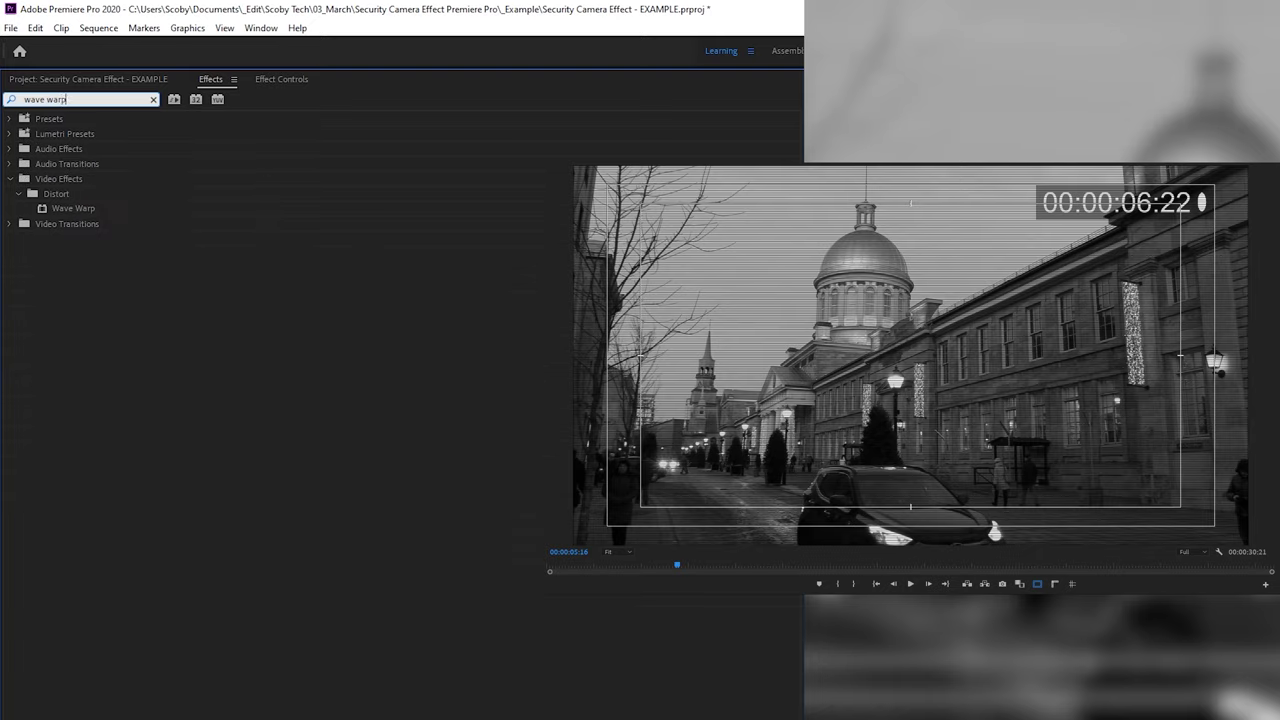
click(60, 184)
click(62, 196)
click(50, 210)
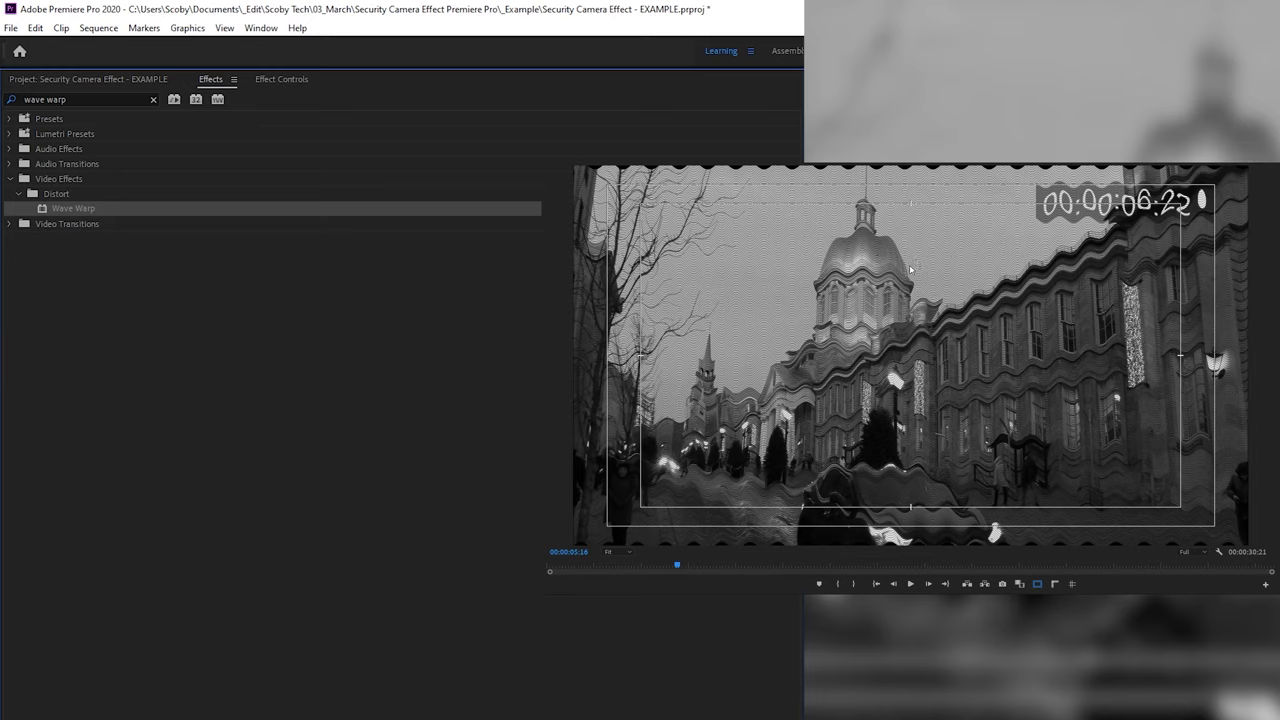
Bring up the Wave Warp settings of the clip and set the Wave Height to 1, leaving the wave type as Sine.
click(265, 79)
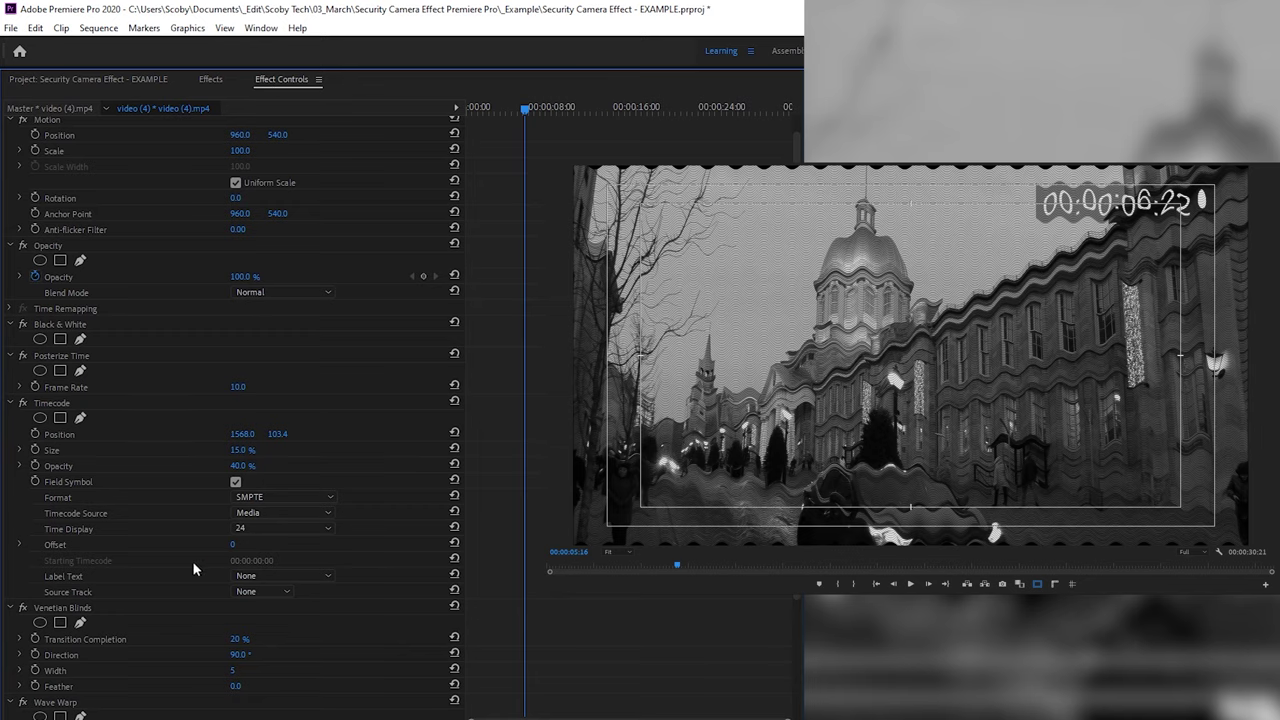
click(64, 600)
scroll(123, 598, down, 2)
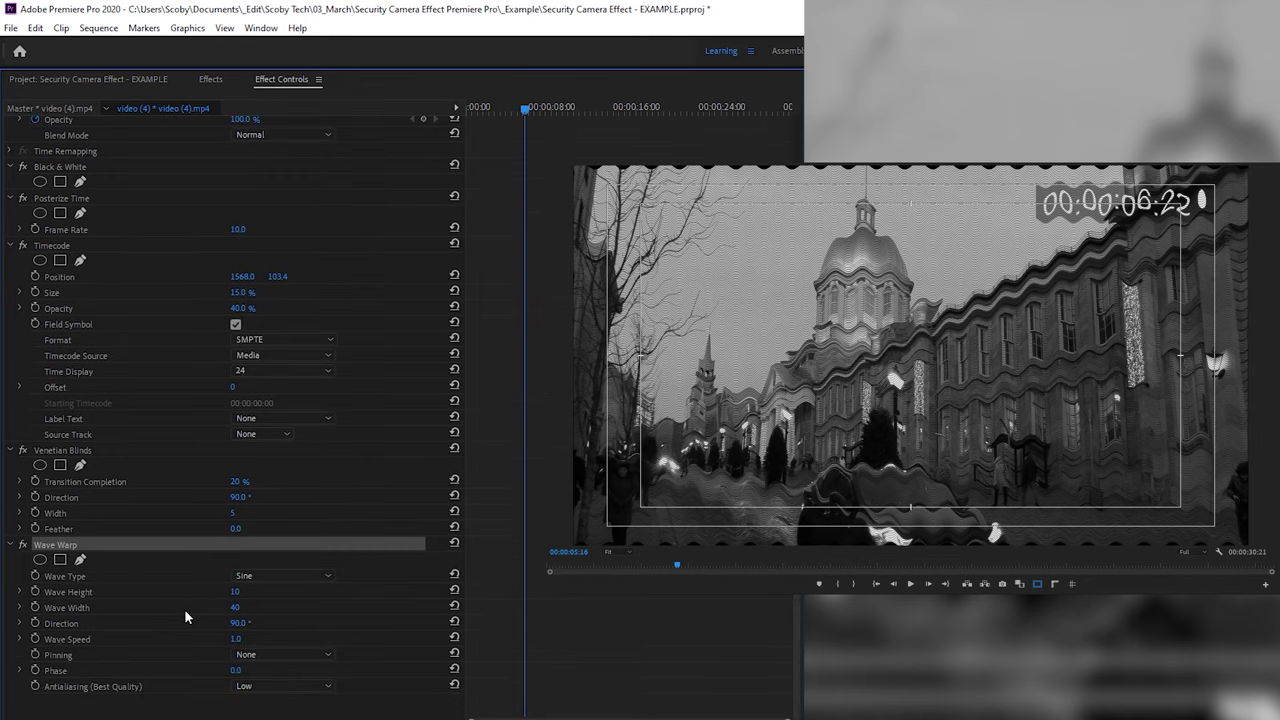
click(72, 577)
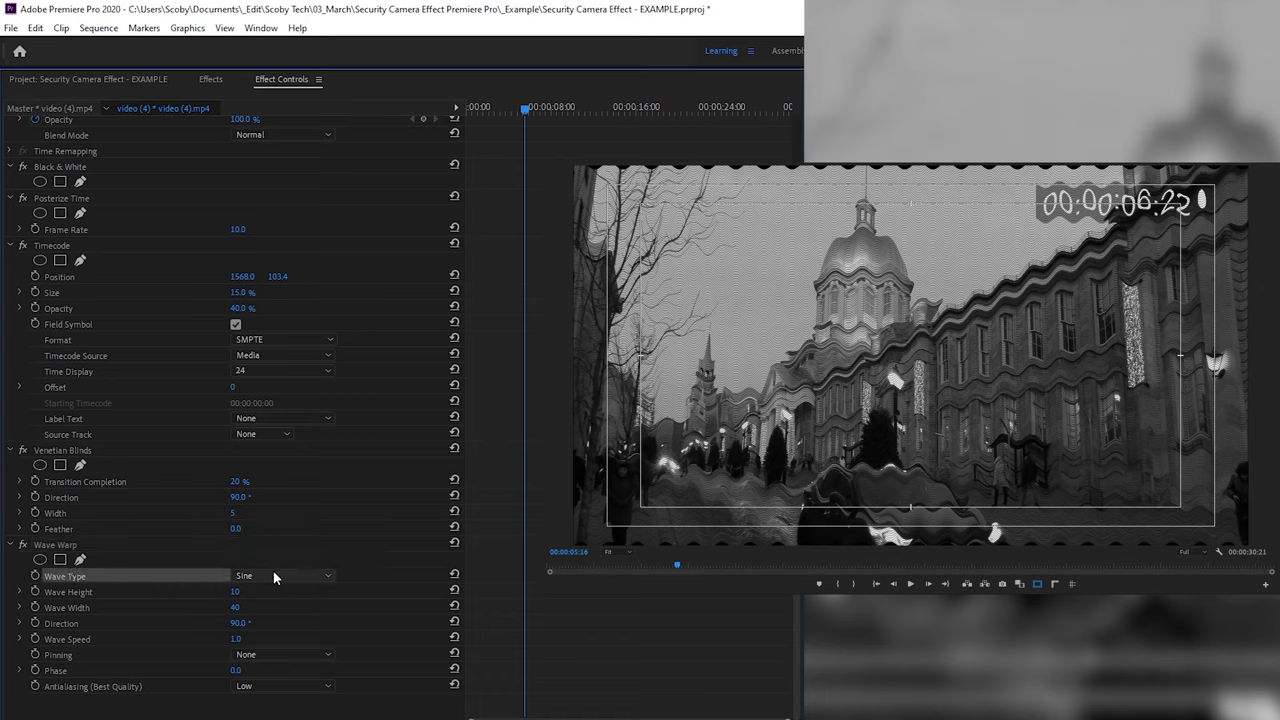
click(235, 593)
text(1)
key(Return)
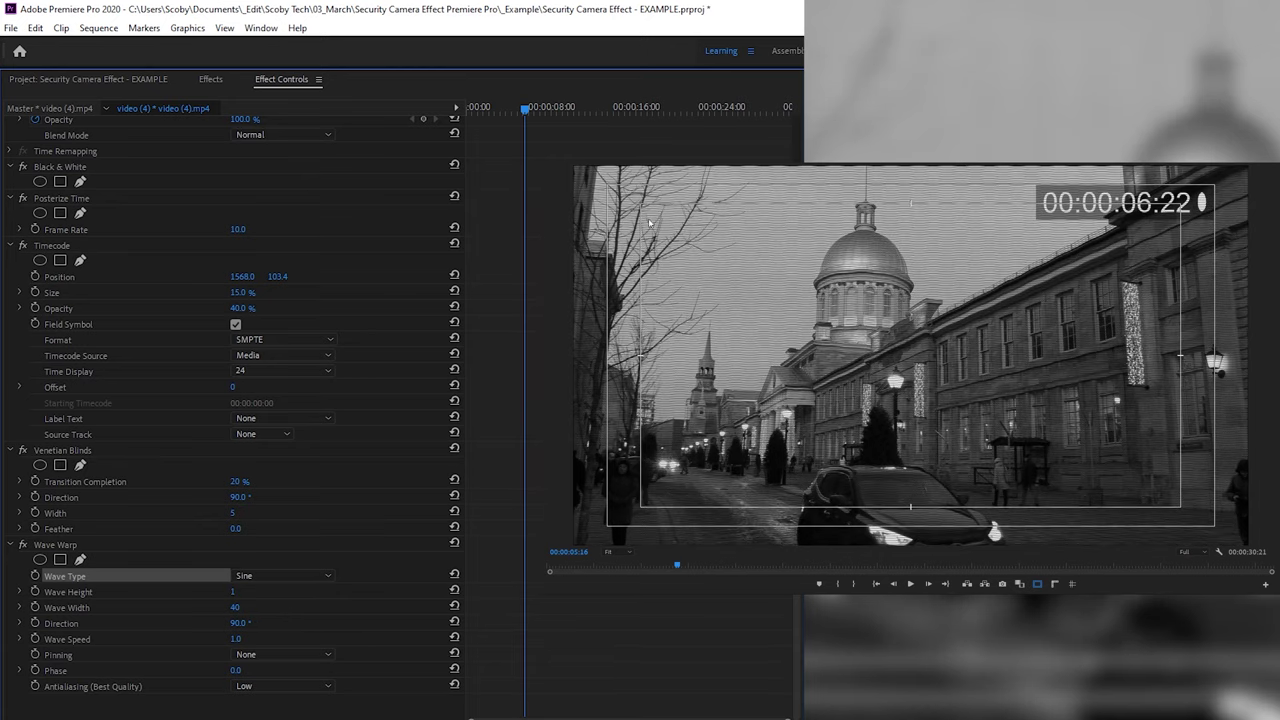
Try a Wave Width of 103 for Wave Warp and undo the change.
drag(238, 608, 301, 608)
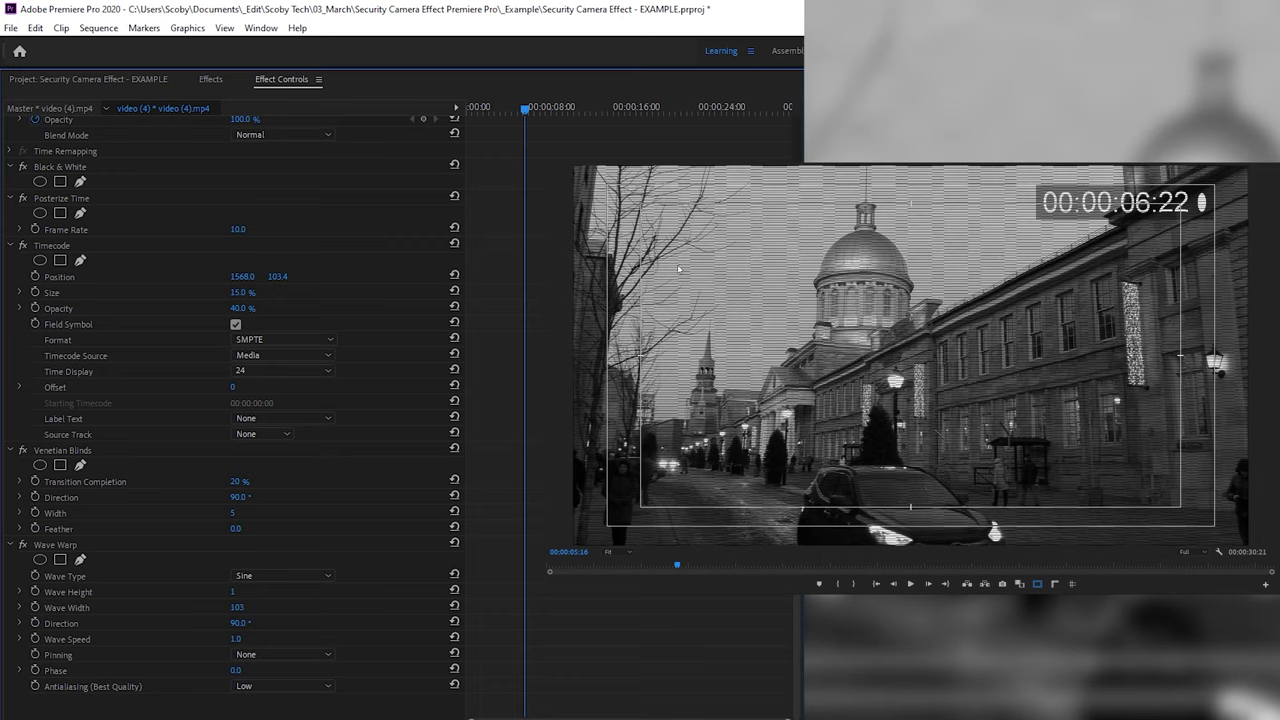
key(ctrl+z)
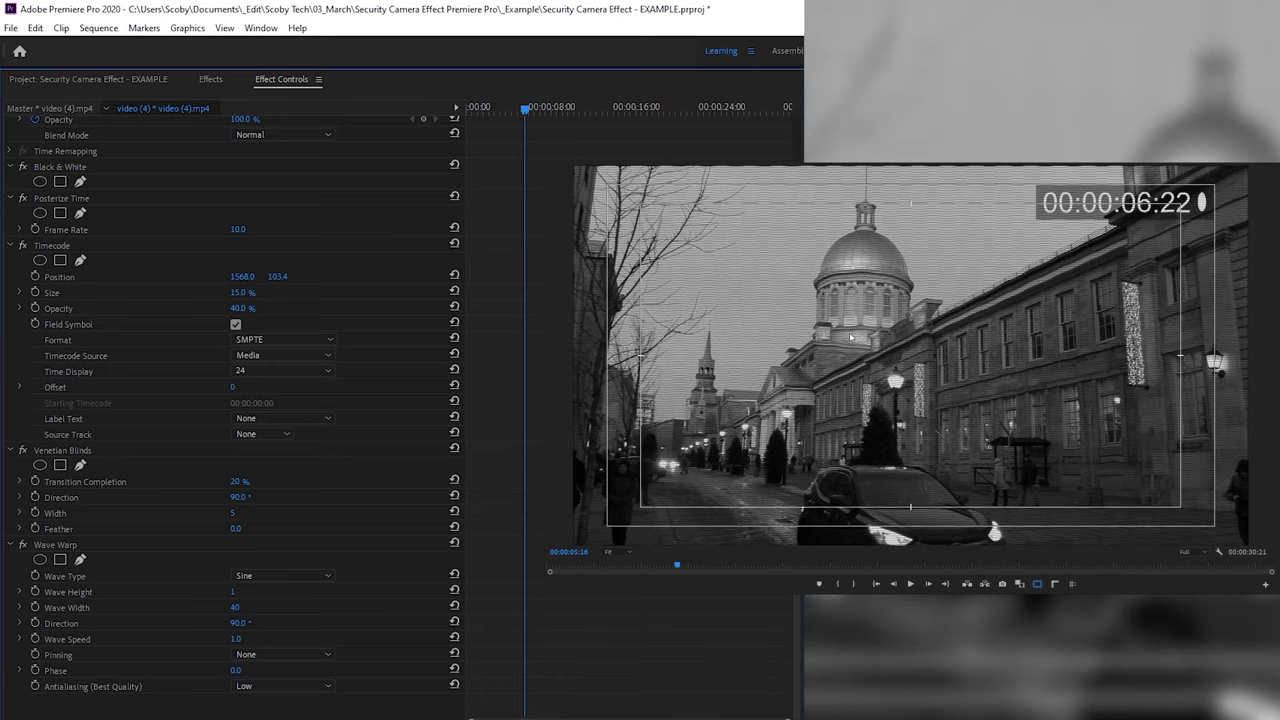
Set the Wave Warp direction to 15° and the Wave Speed to 4.
click(240, 622)
text(15)
key(Return)
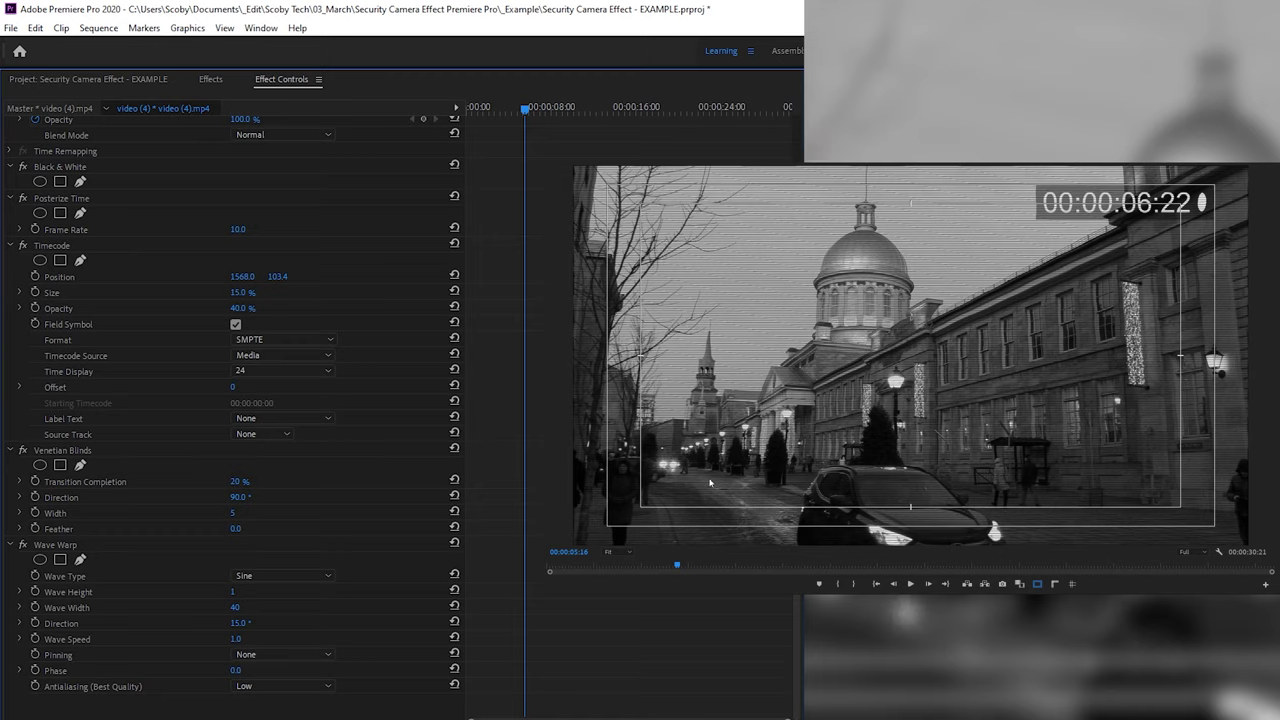
click(235, 638)
text(4)
key(Return)
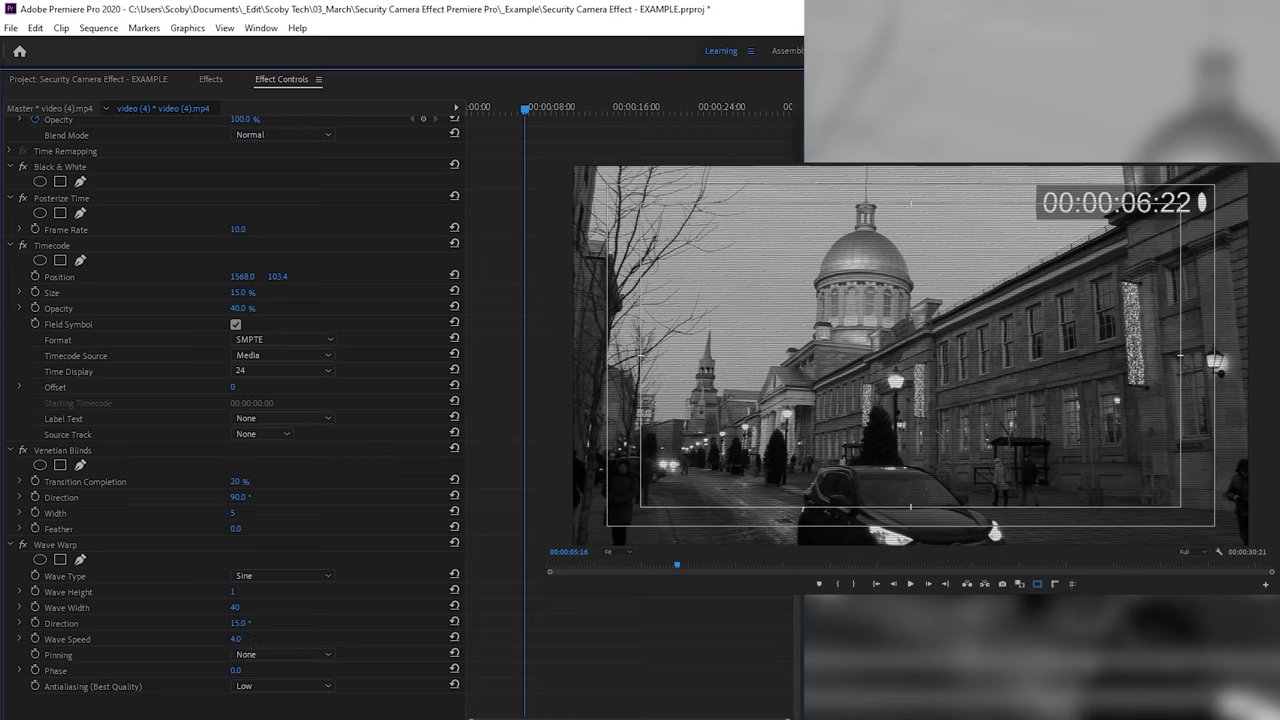
Play the clip from its start to preview the combined security camera effects.
key(Home)
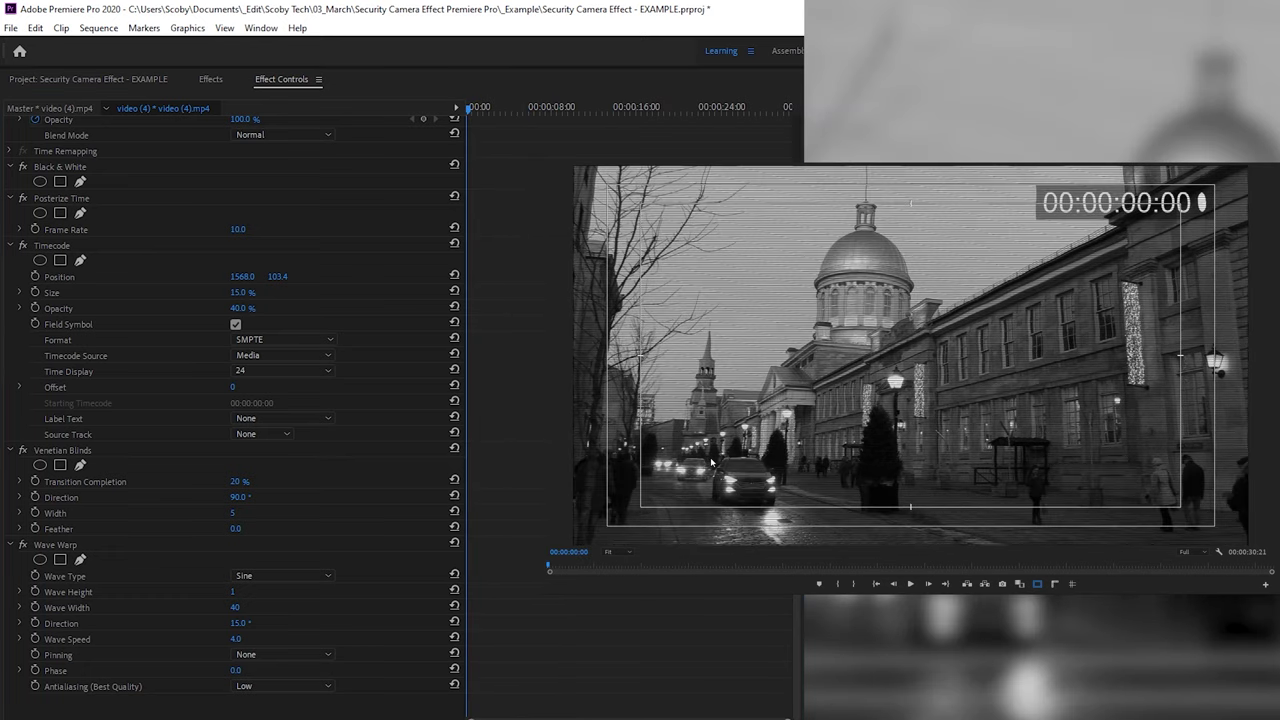
key(space)
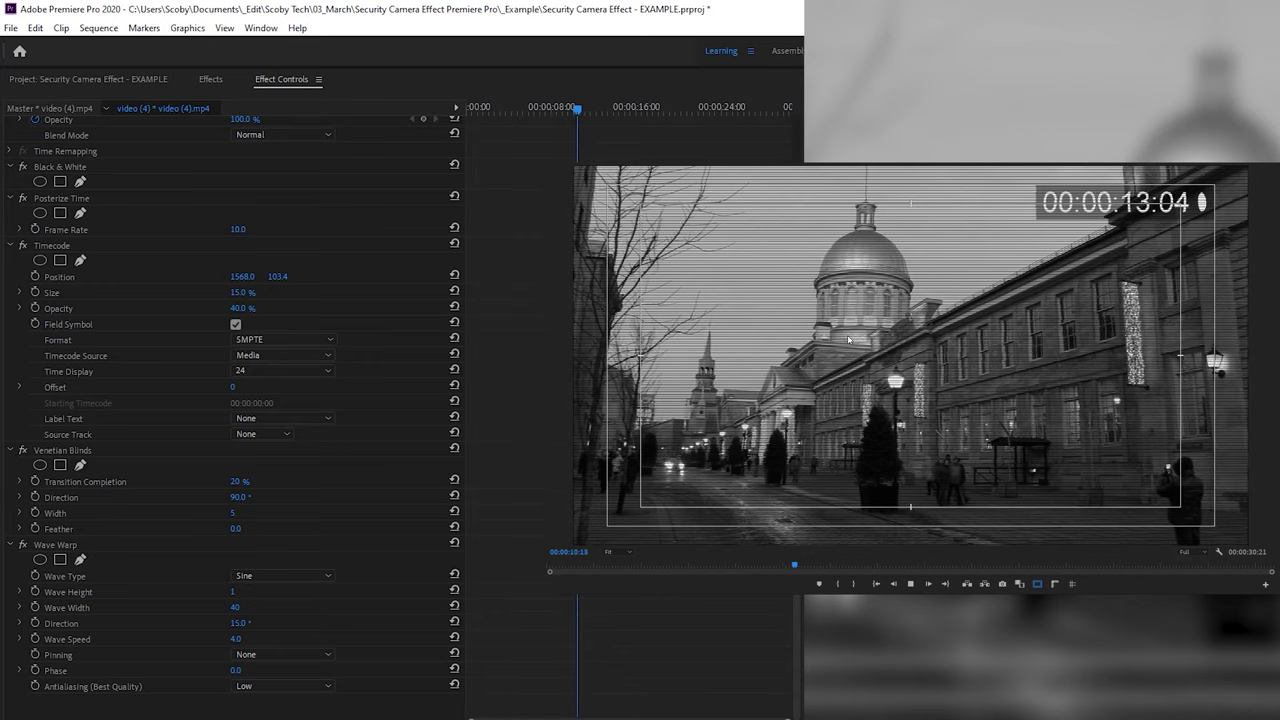
key(space)
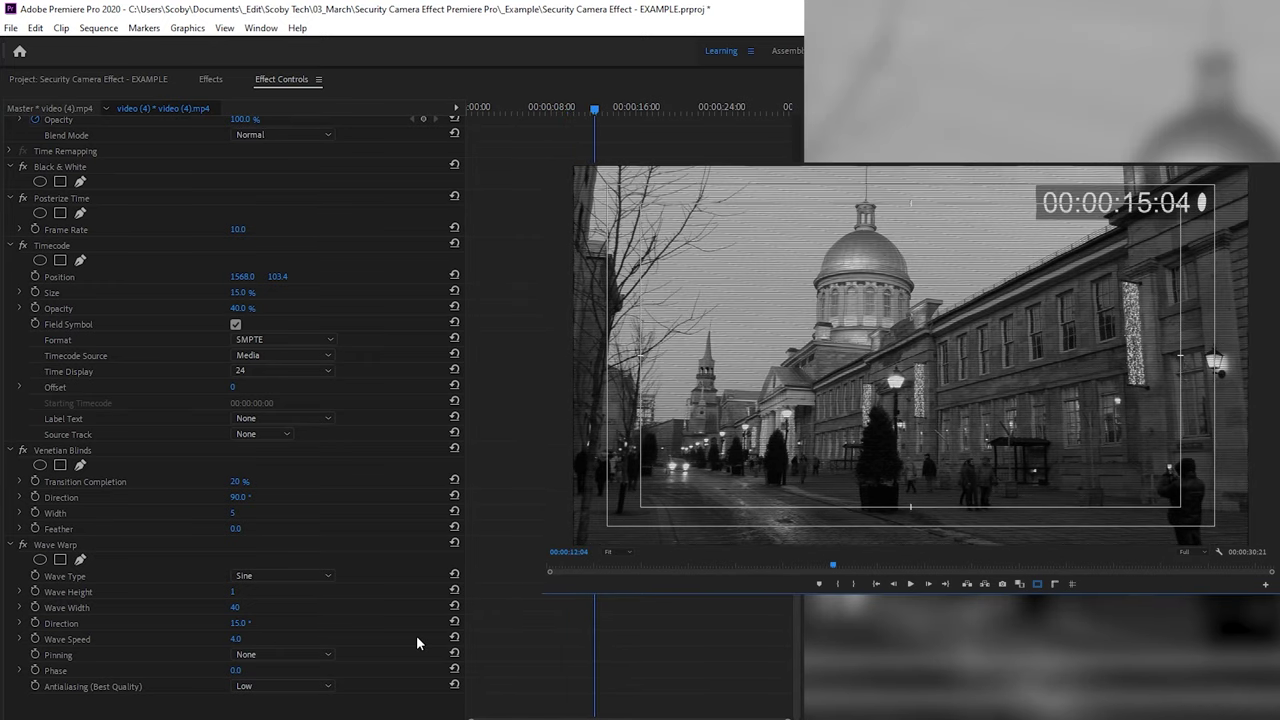